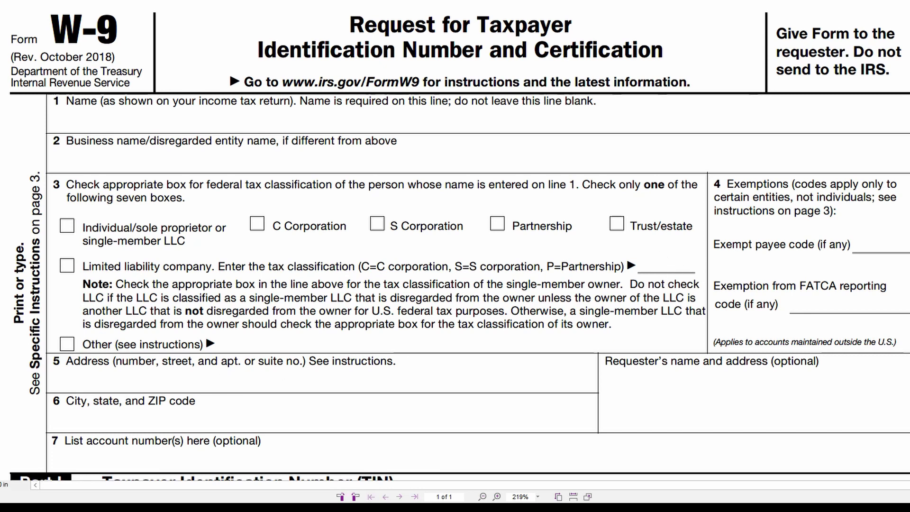
Step: Scroll down the blank W-9 to its Part I taxpayer identification number boxes
scroll(727, 279, "down", 6)
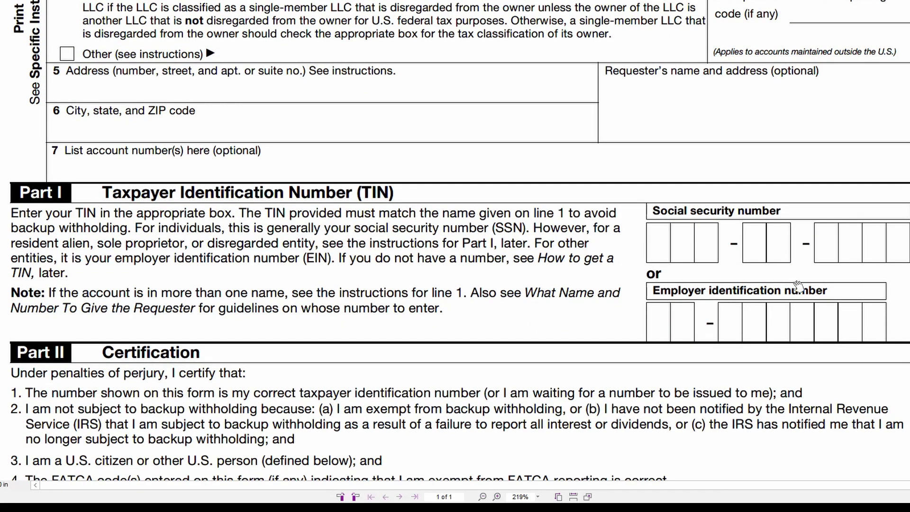
scroll(328, 352, "down", 5)
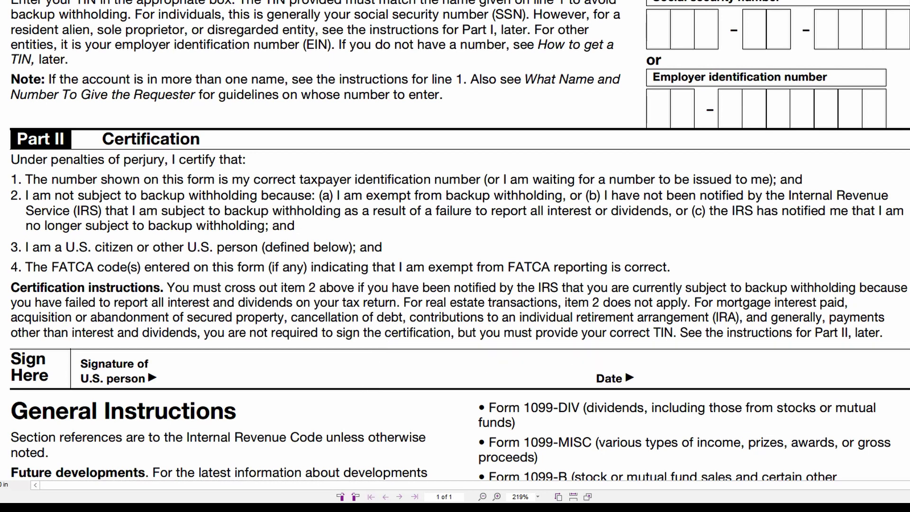
scroll(455, 241, "up", 10)
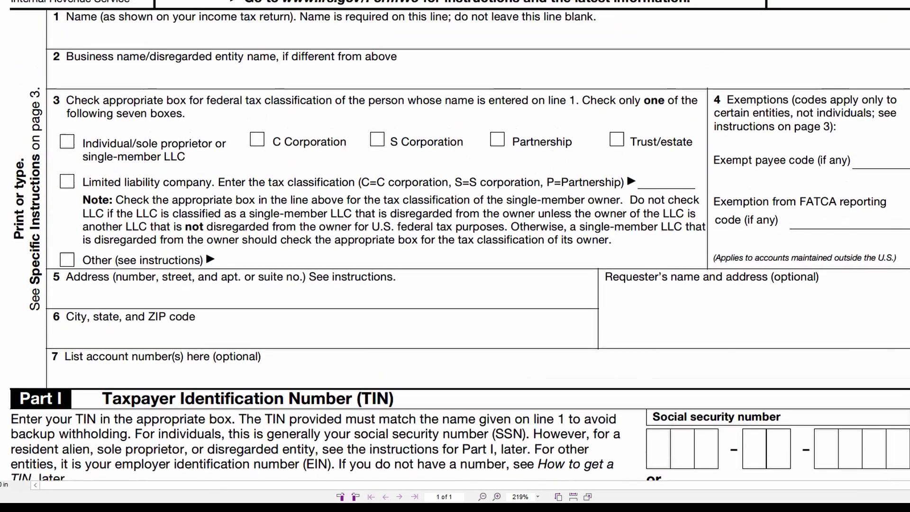
scroll(455, 241, "up", 1)
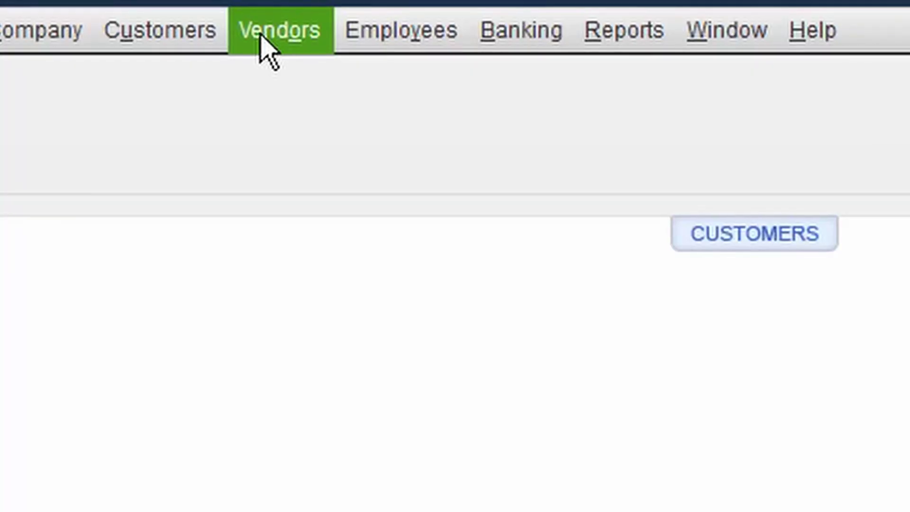
Step: Launch the 1099 Wizard from the Vendors menu and advance past vendor selection to account mapping
left_click(261, 32)
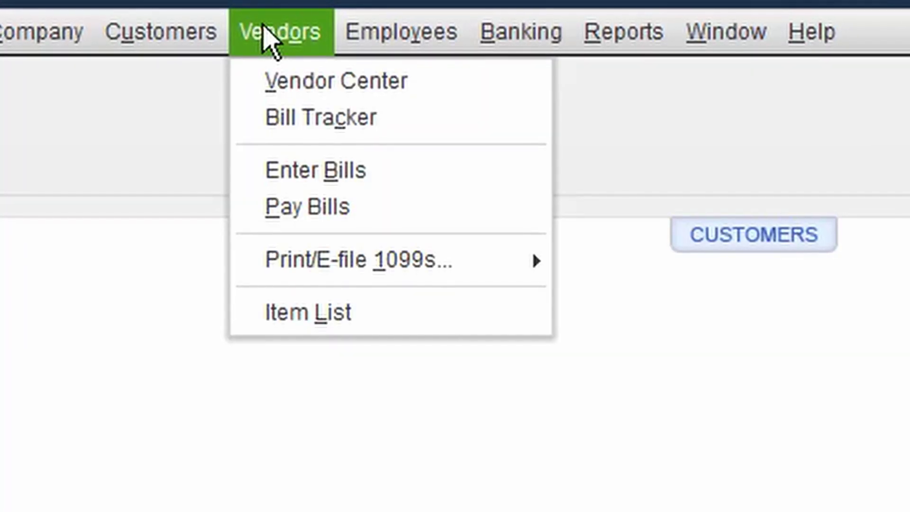
mouse_move(411, 263)
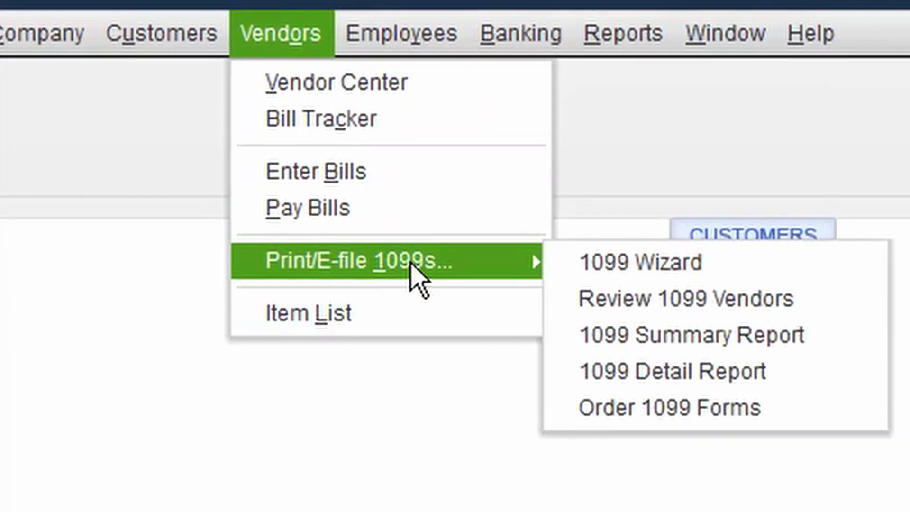
left_click(661, 271)
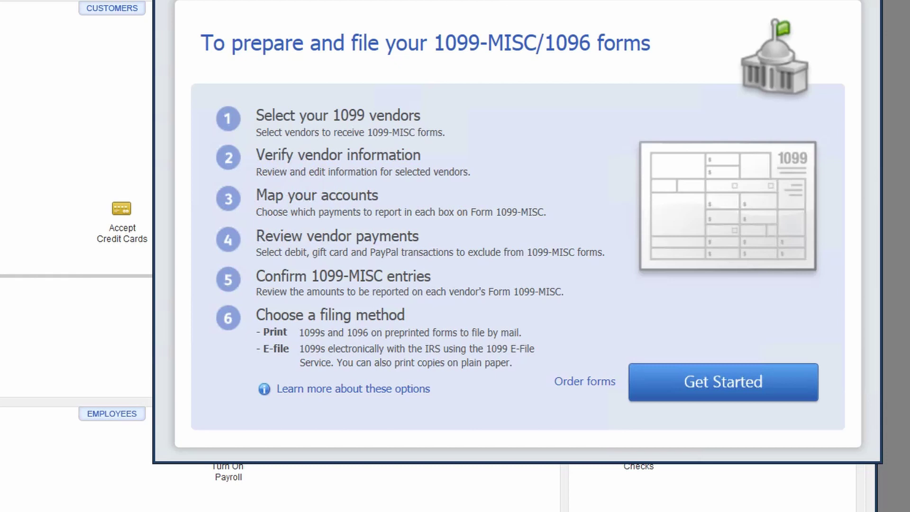
left_click(758, 382)
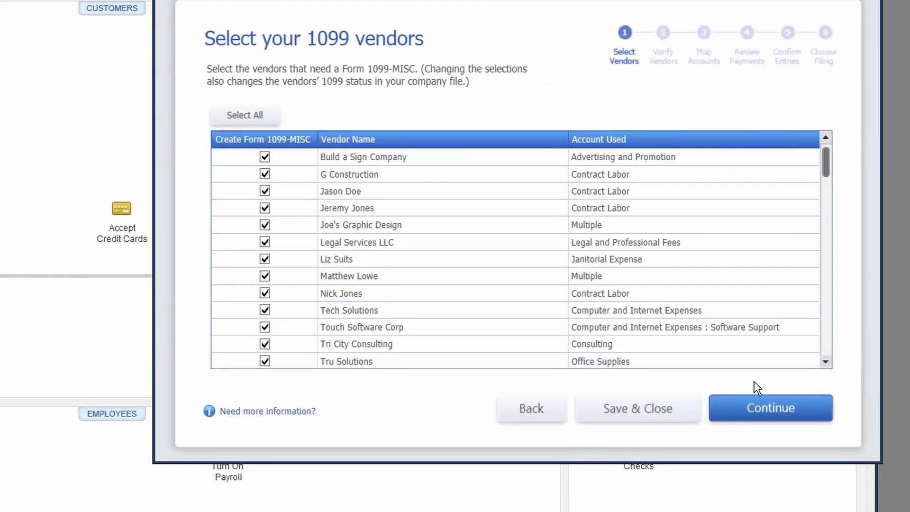
left_click(771, 410)
left_click(772, 410)
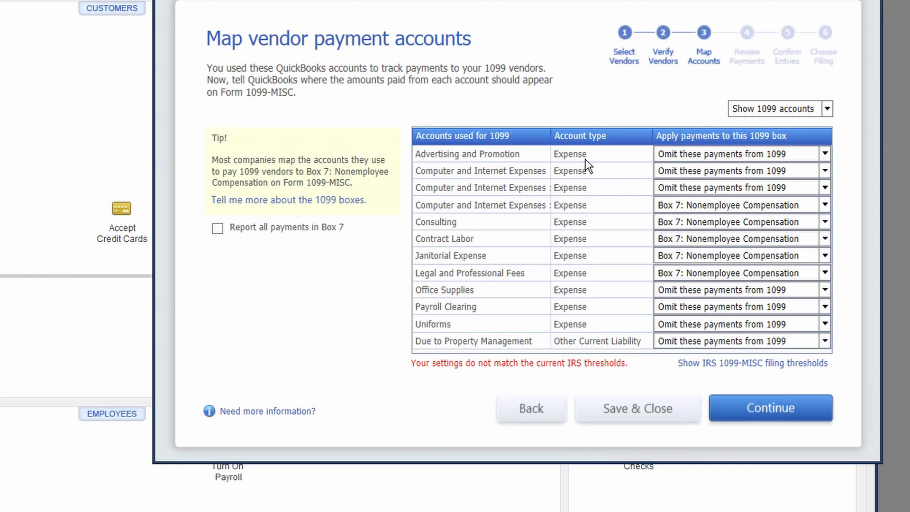
Step: Switch the account mapping table to show all accounts
left_click(826, 153)
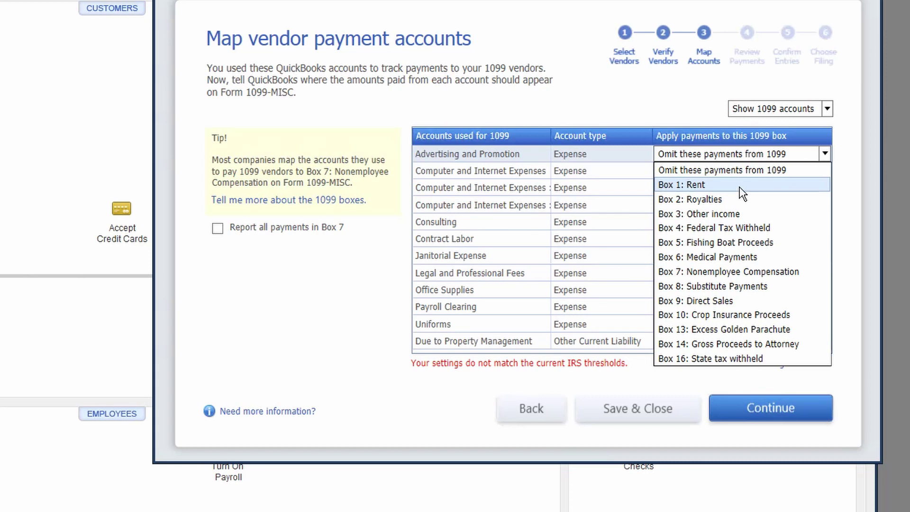
left_click(827, 109)
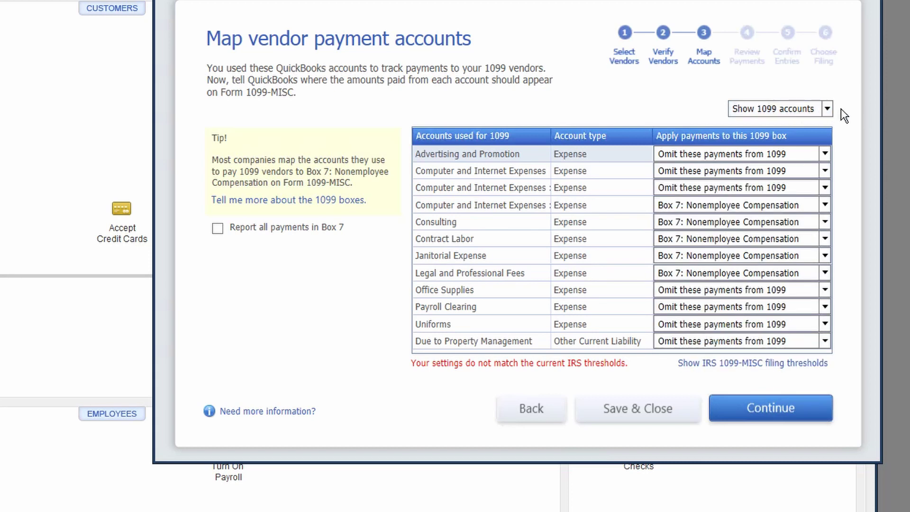
left_click(828, 109)
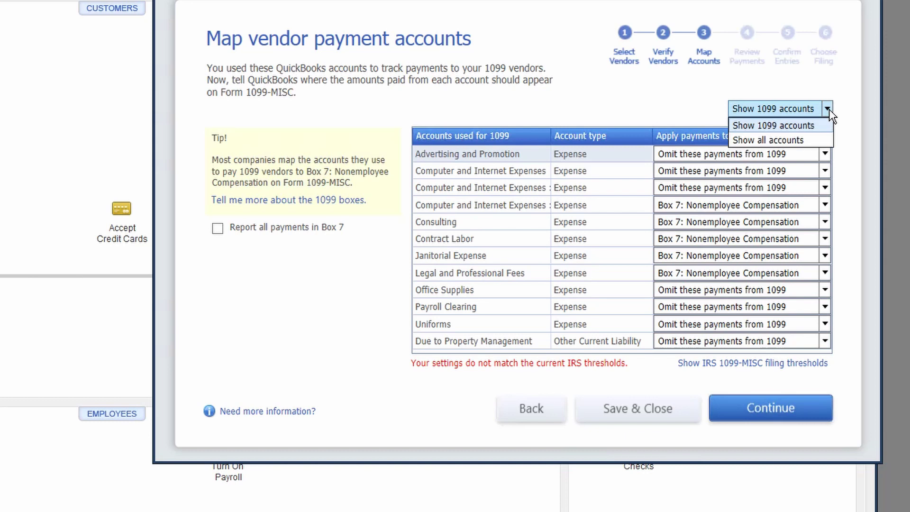
left_click(775, 141)
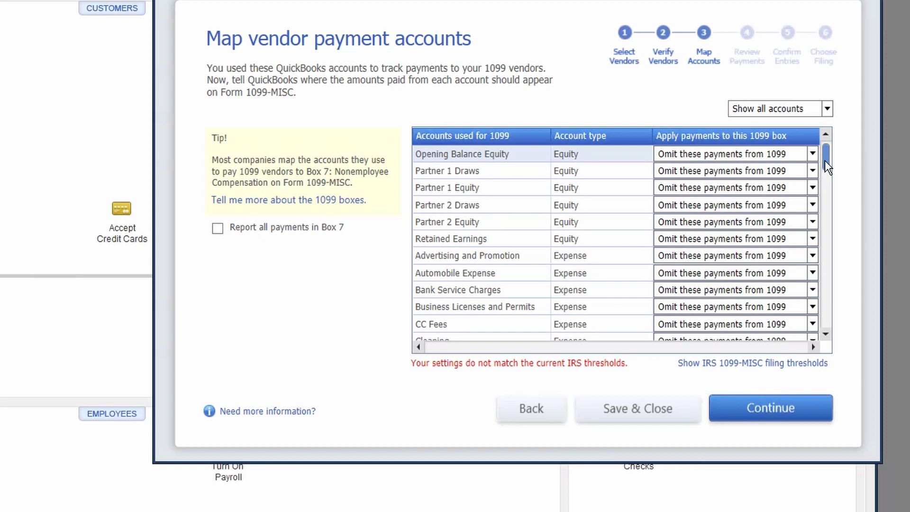
left_click_drag(825, 160, 830, 178)
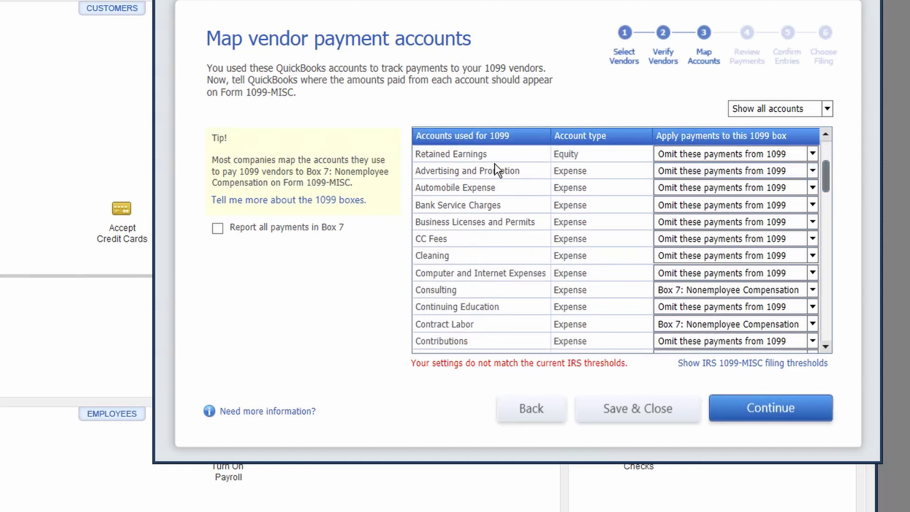
Step: Map Advertising and Promotion and Computer and Internet Expenses to Box 7, Rent Expense to Box 1: Rent
left_click(812, 171)
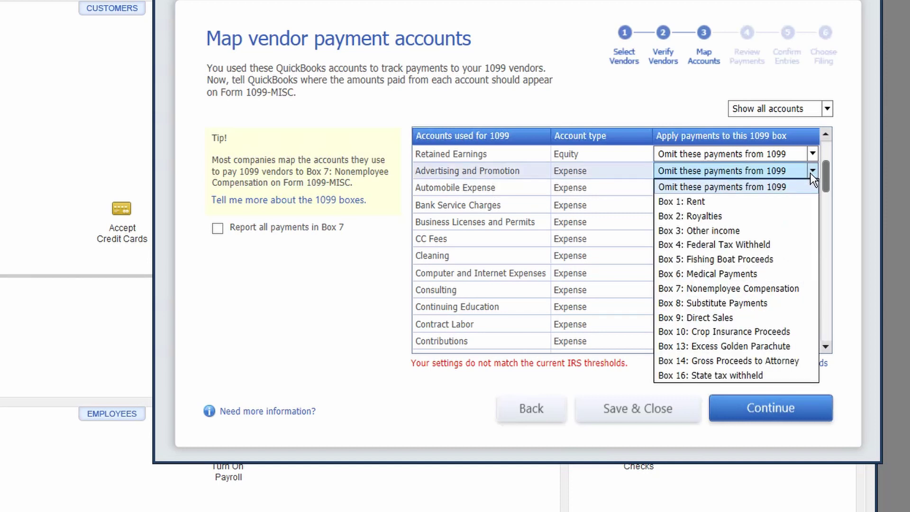
left_click(711, 289)
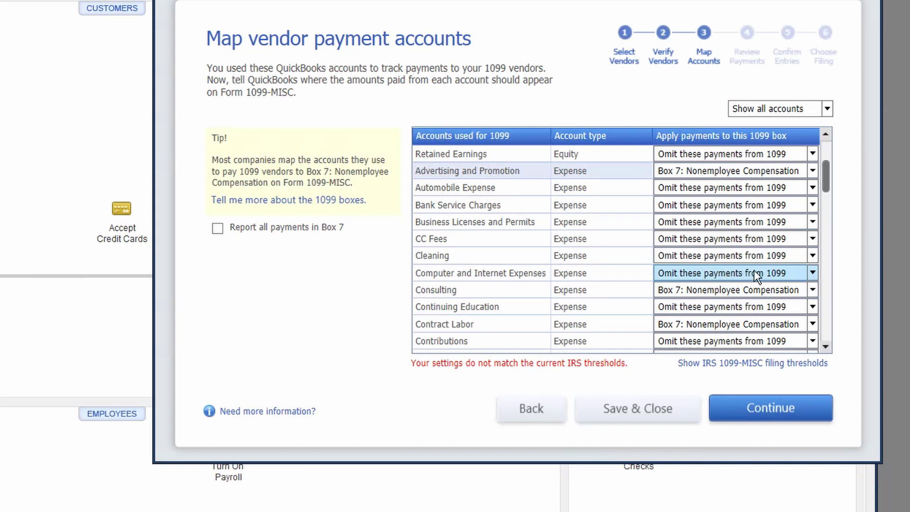
left_click(813, 273)
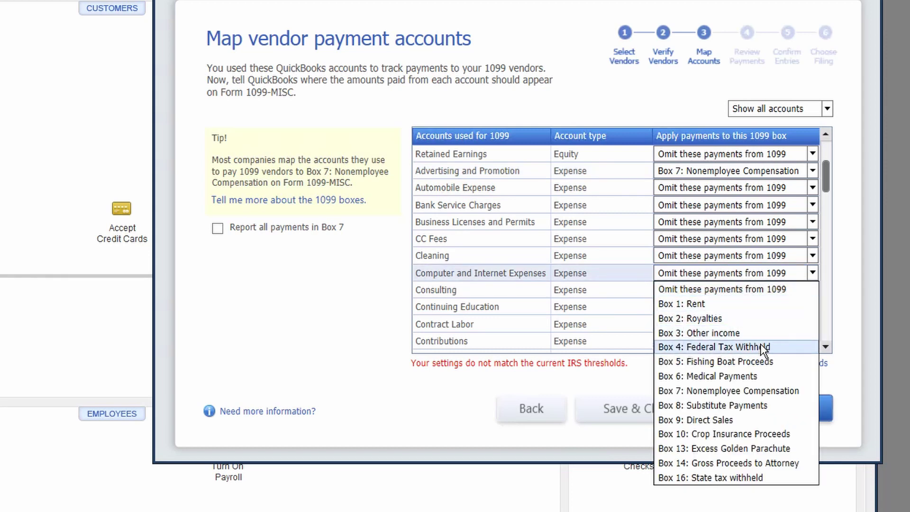
left_click(741, 389)
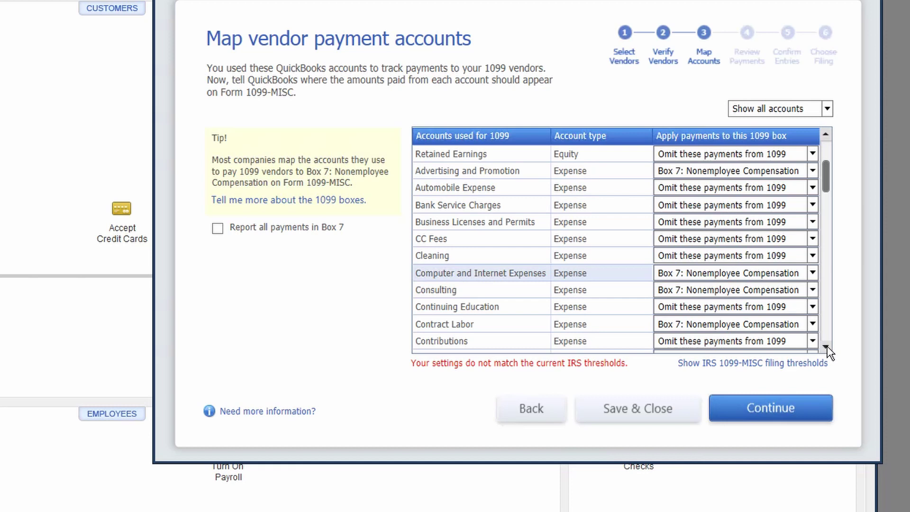
left_click_drag(826, 346, 826, 347)
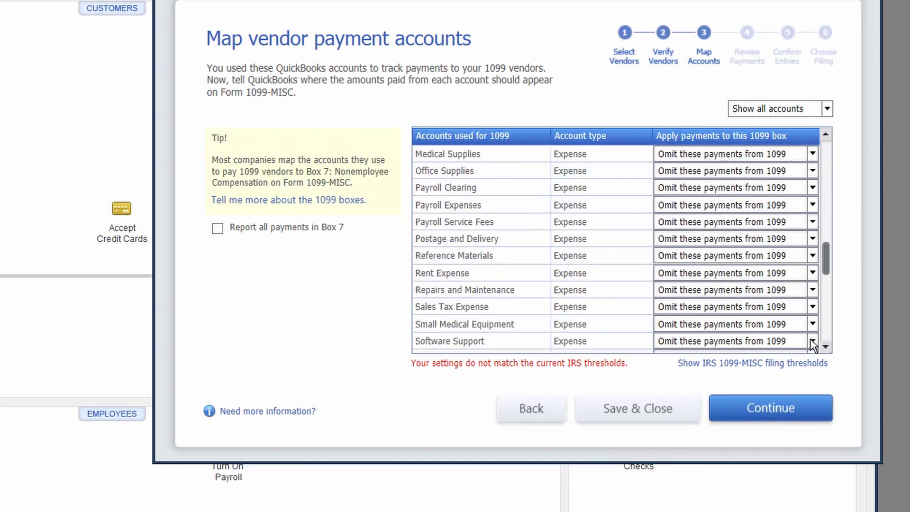
left_click(813, 273)
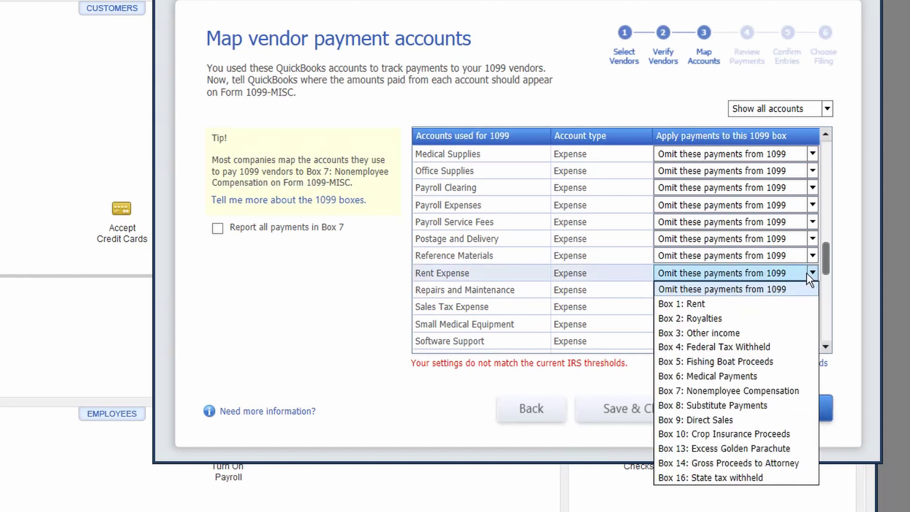
left_click(722, 304)
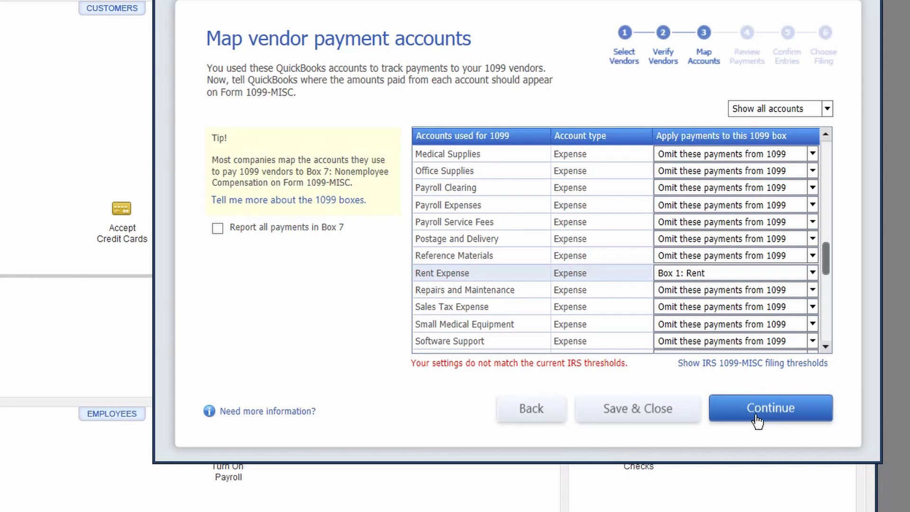
left_click(754, 422)
left_click(768, 407)
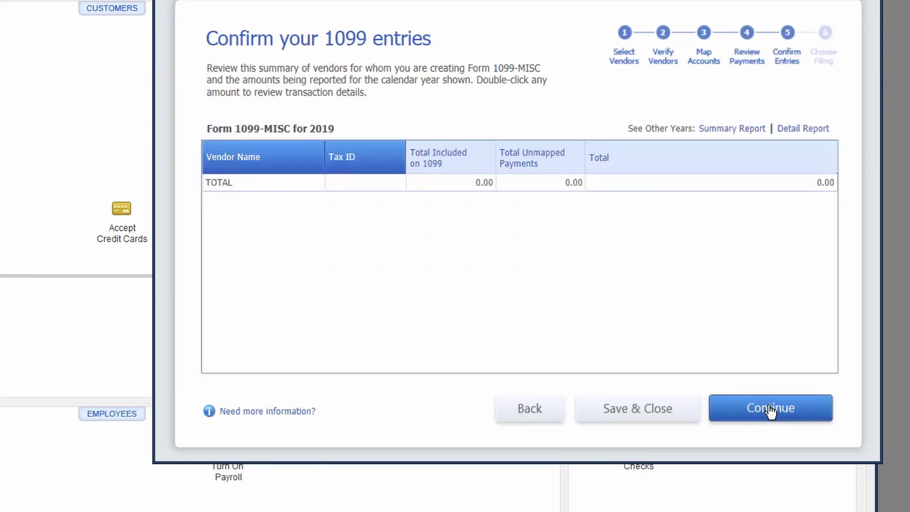
Step: Finish the 1099 Wizard and open the Vendor Center
left_click(768, 407)
left_click(768, 407)
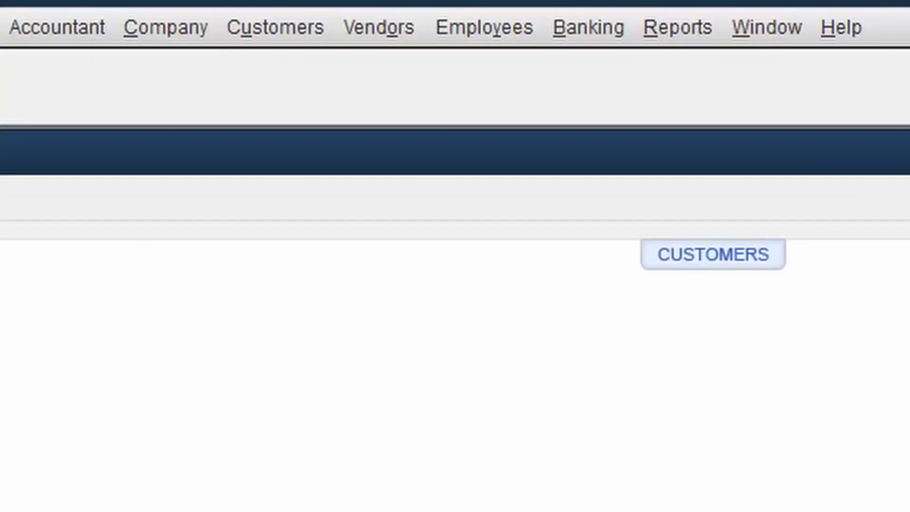
left_click(396, 32)
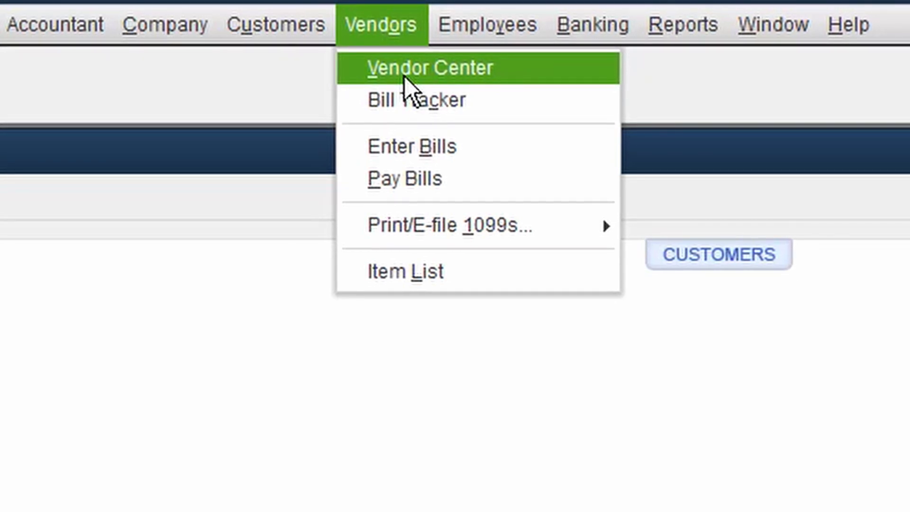
left_click(405, 76)
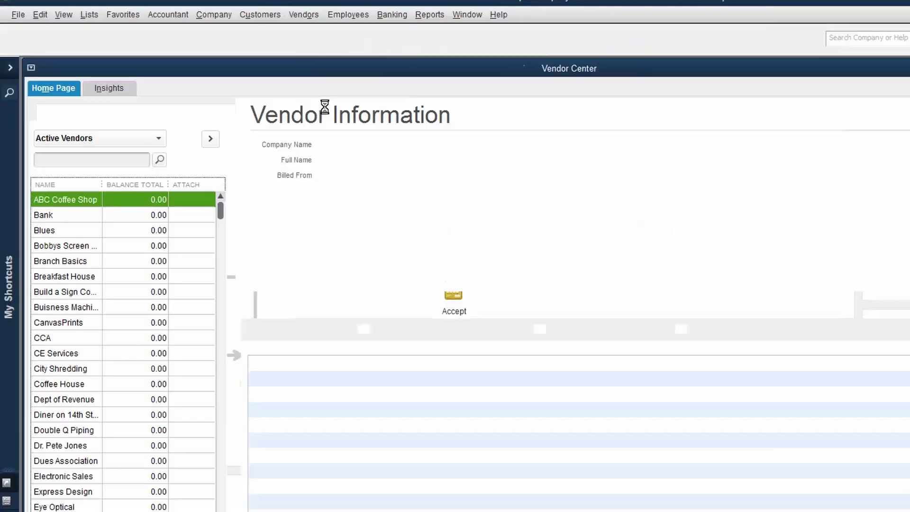
Step: Open Super Geek Accounting's vendor record for editing
key("s")
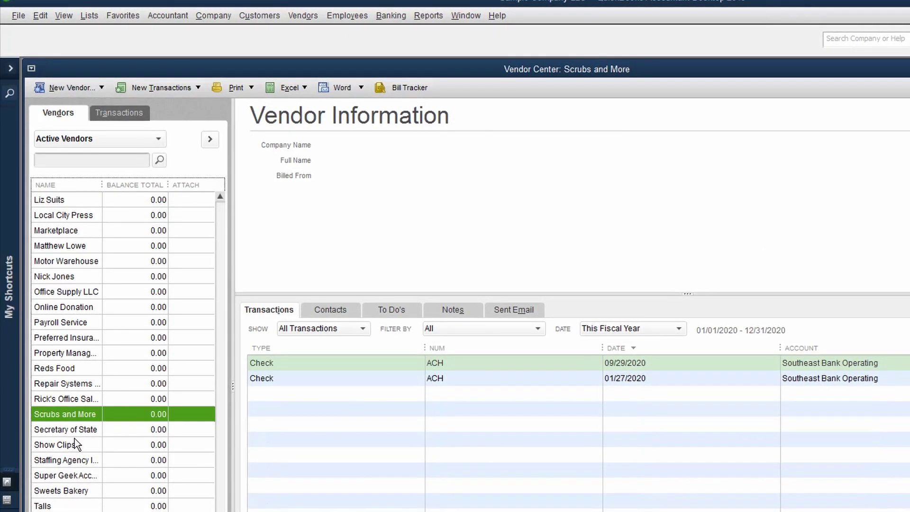
double_click(74, 477)
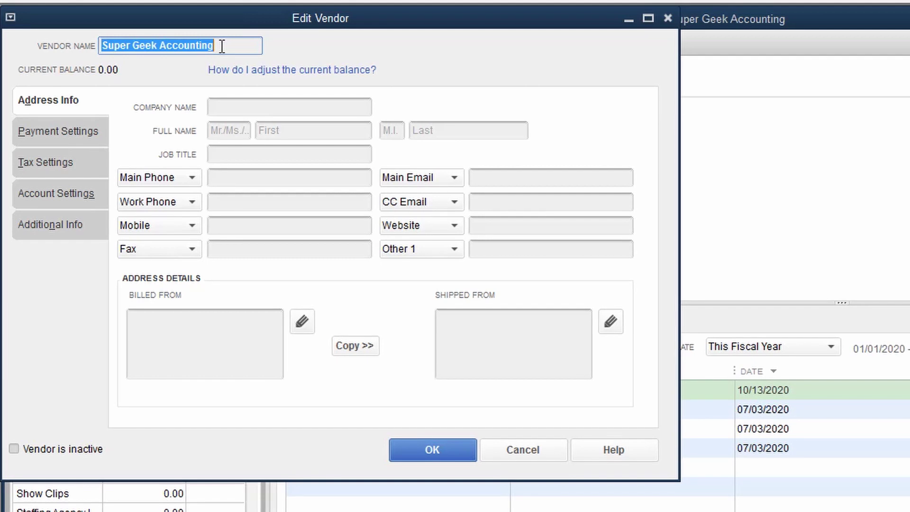
left_click(240, 44)
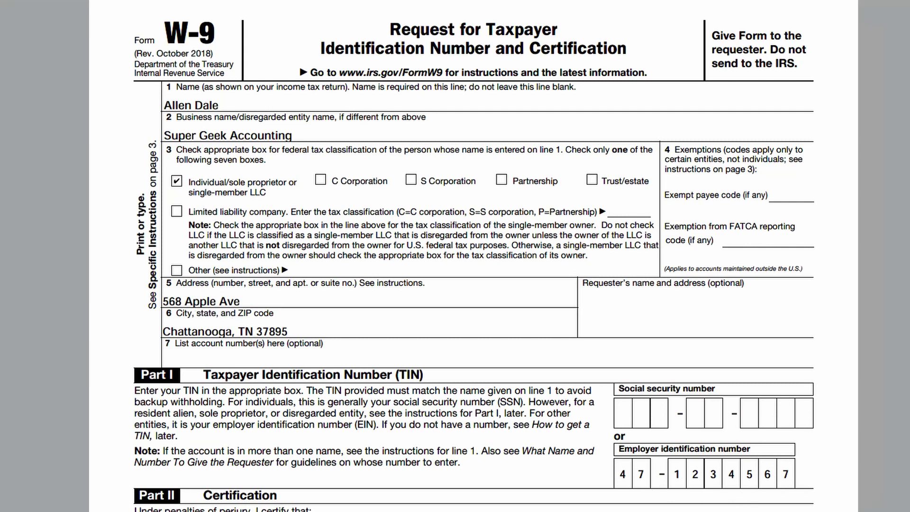
Step: Scroll through Super Geek Accounting's completed W-9 to read the owner's name, address and EIN
scroll(474, 256, "down", 3)
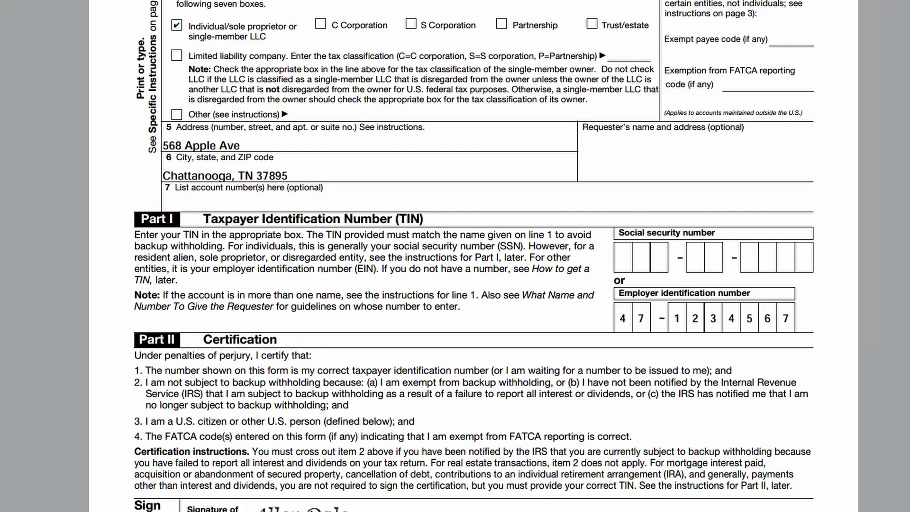
scroll(474, 256, "up", 3)
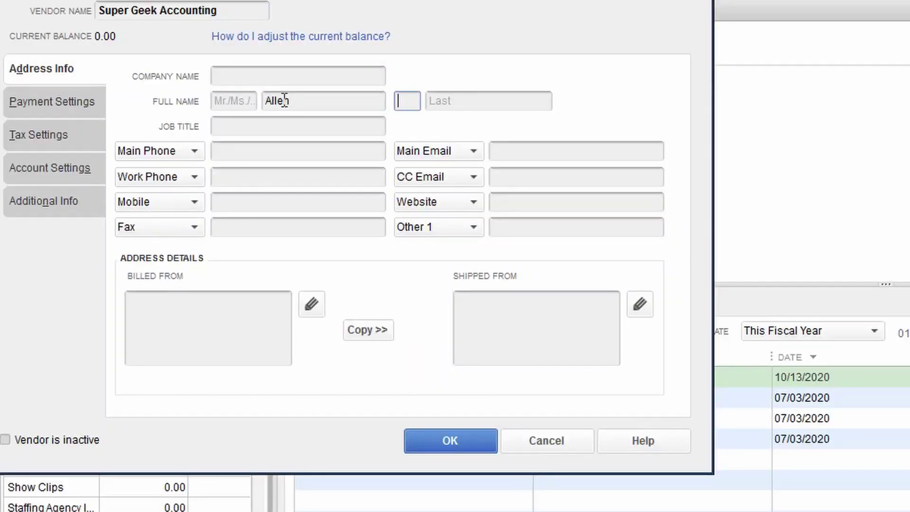
Step: Correct the contact's misspelled last name in the Full Name fields
key("Tab")
type("Dan")
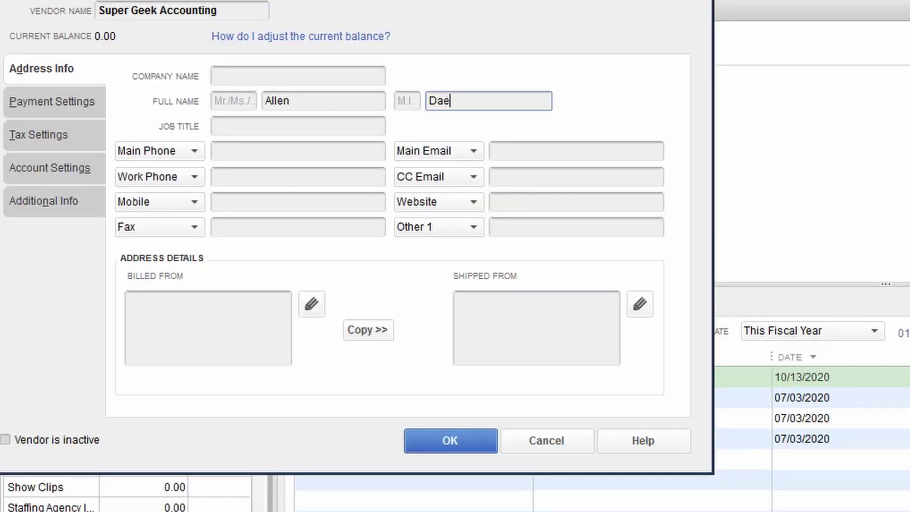
key("BackSpace")
type("le")
key("Tab")
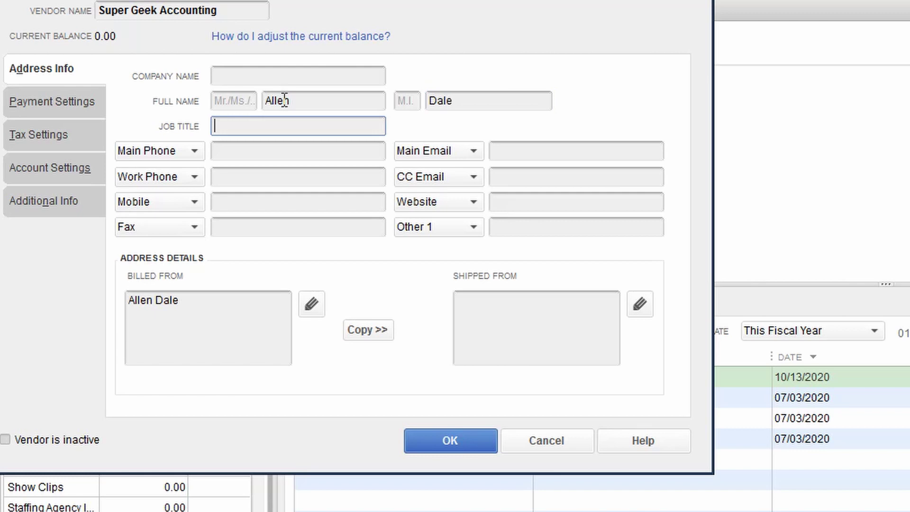
key("Tab")
key("Tab")
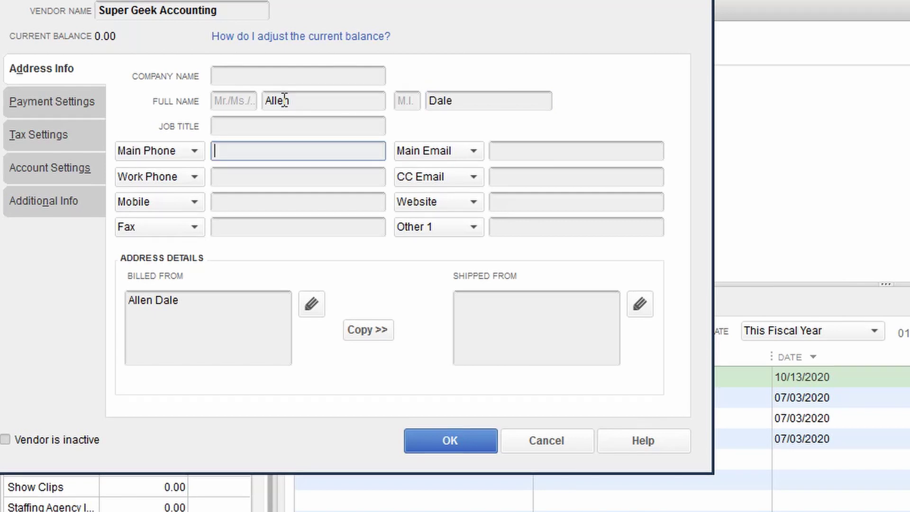
Step: Enter the street, city, state and ZIP lines in the Billed From address box
left_click(218, 313)
key("Return")
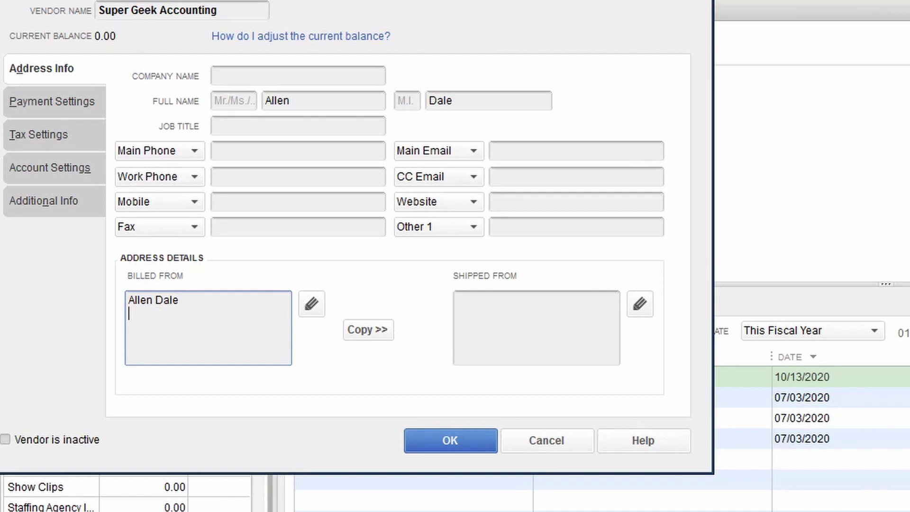
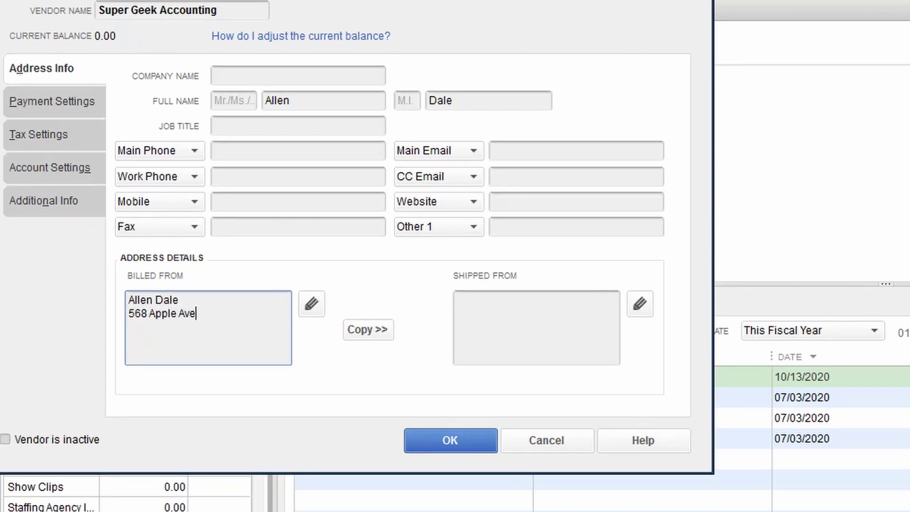
key("Return")
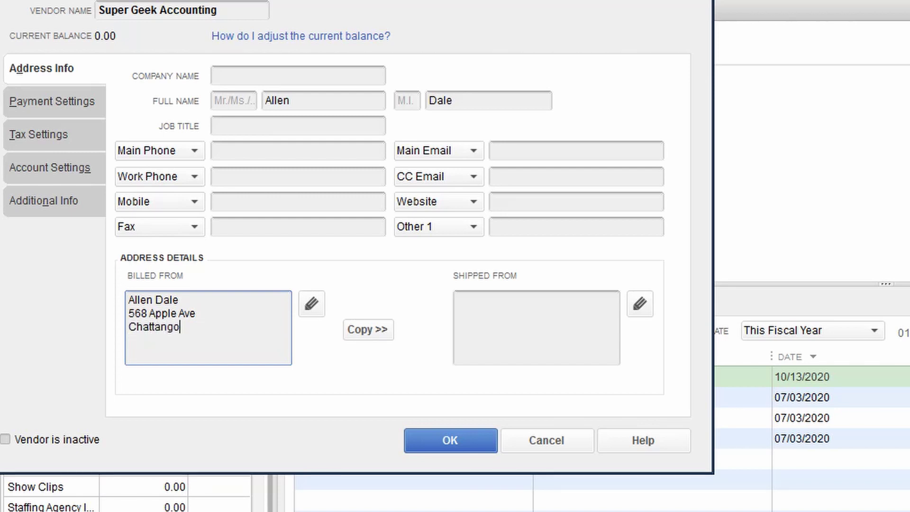
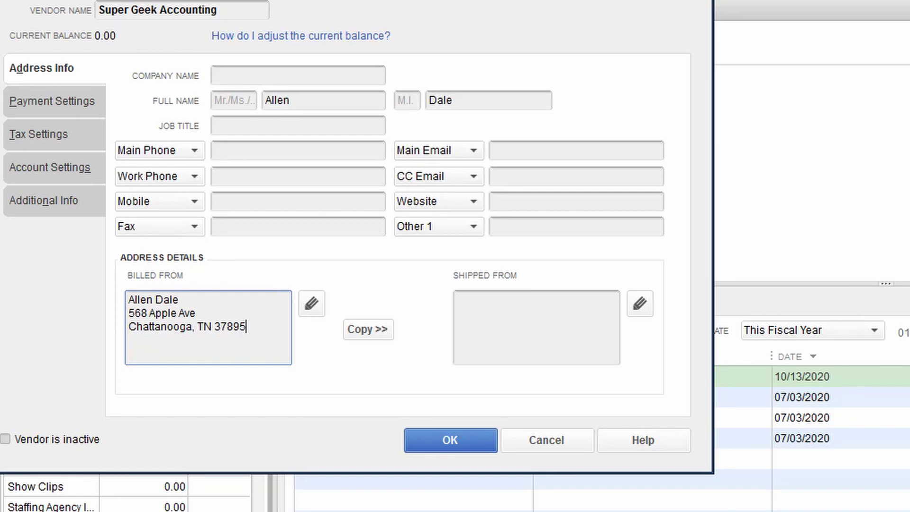
key("Tab")
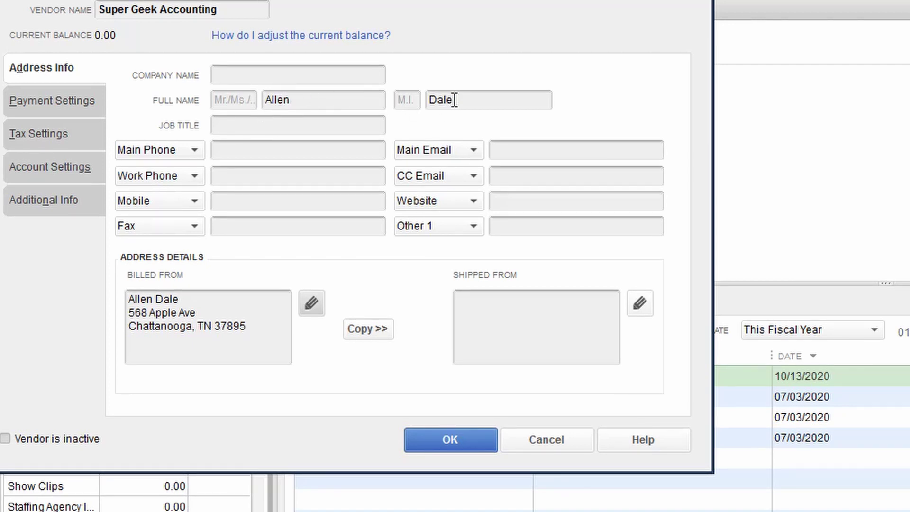
left_click(185, 299)
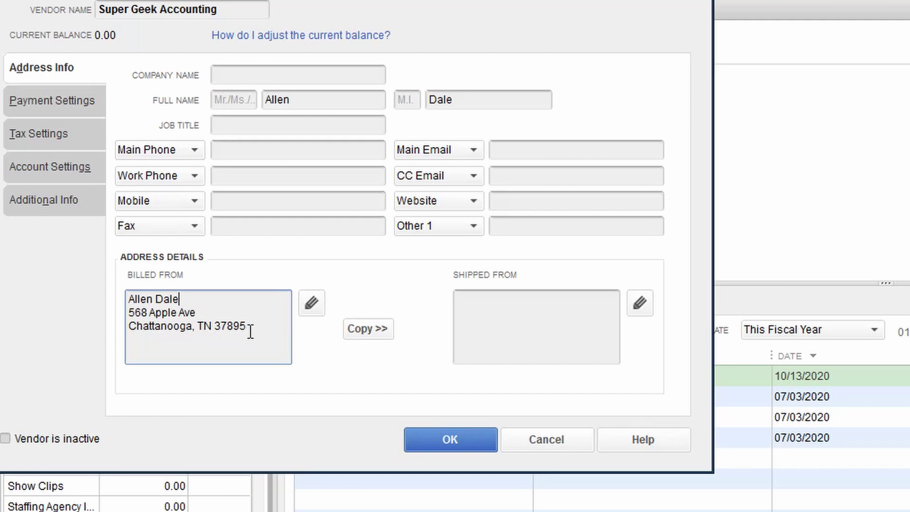
Step: Enter the vendor's tax ID, mark it eligible for 1099, and save the record
left_click(54, 135)
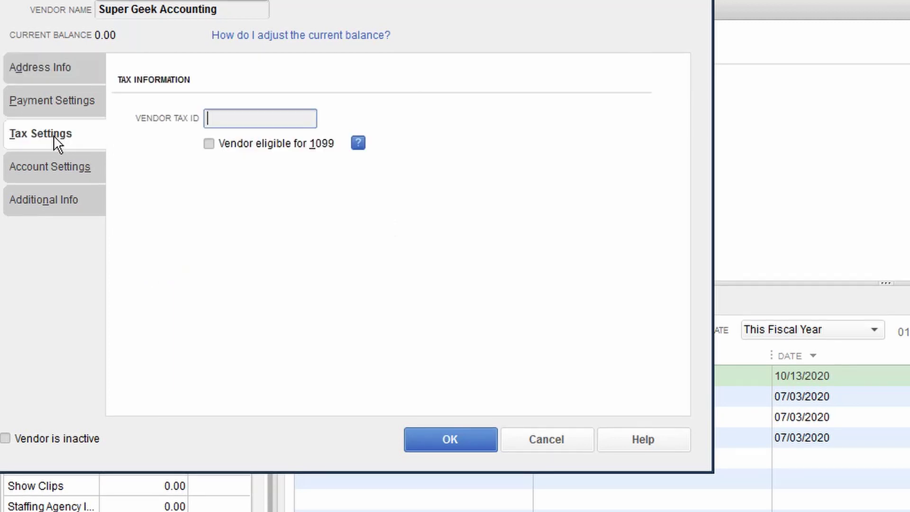
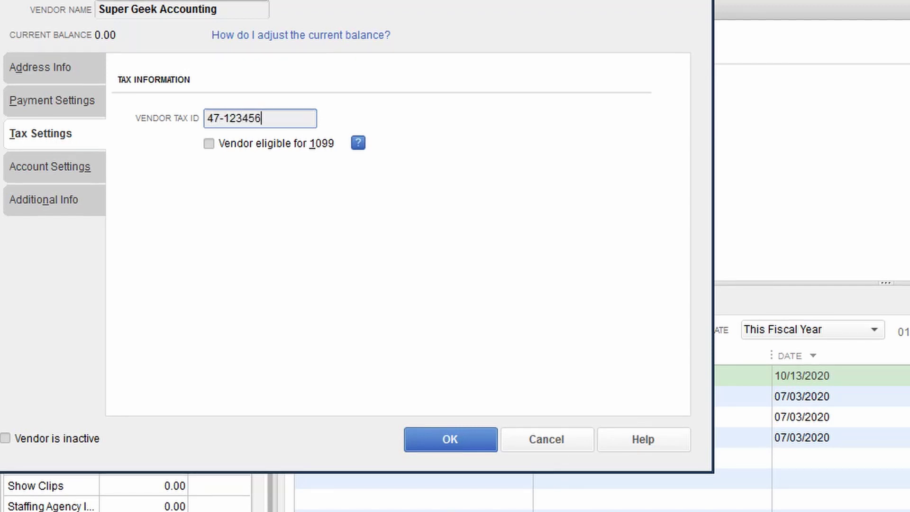
left_click(212, 146)
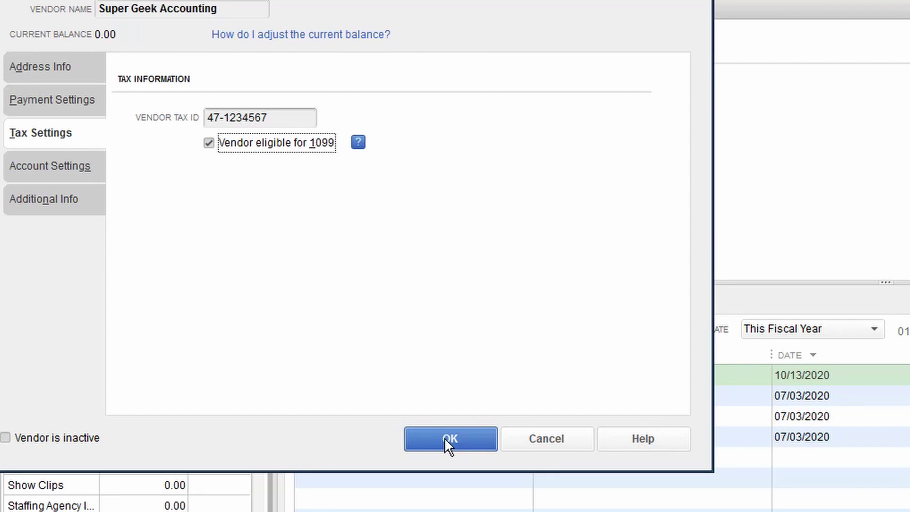
left_click(447, 438)
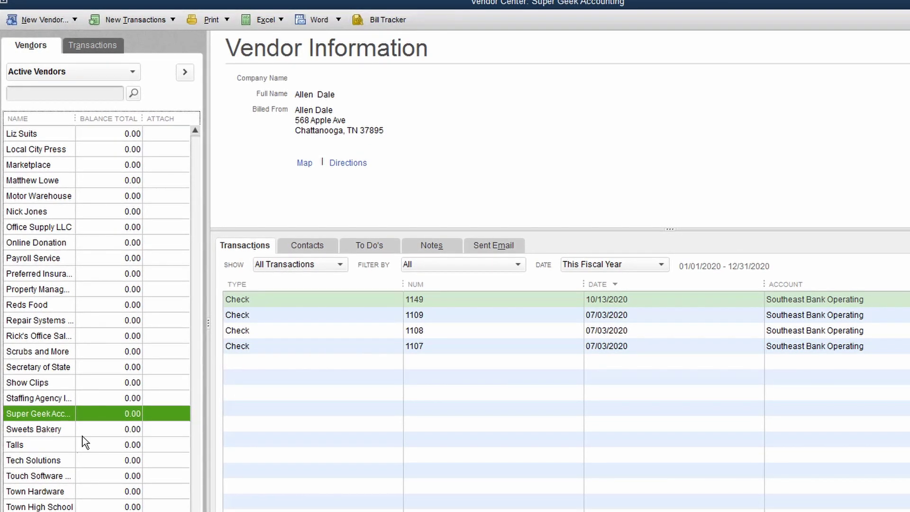
Step: Open the Property Management vendor and enter its Billed From street, city, state and ZIP
left_click(39, 476)
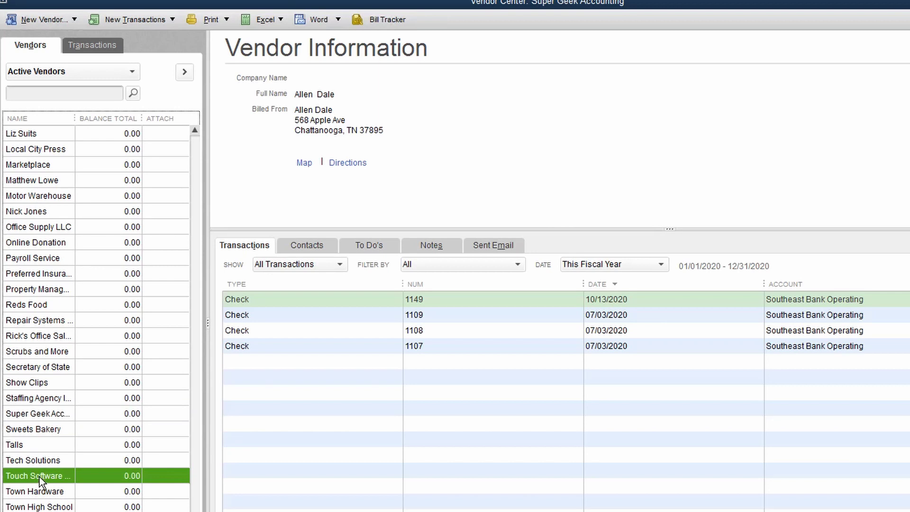
double_click(61, 475)
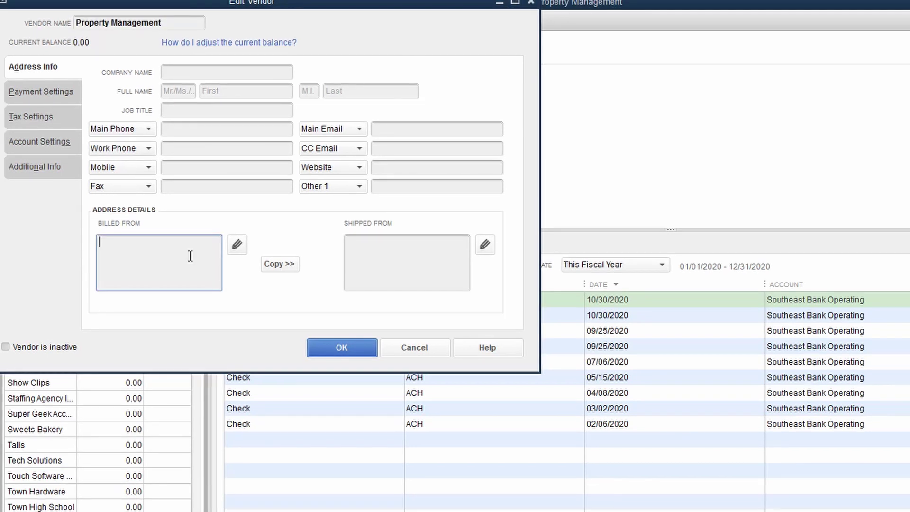
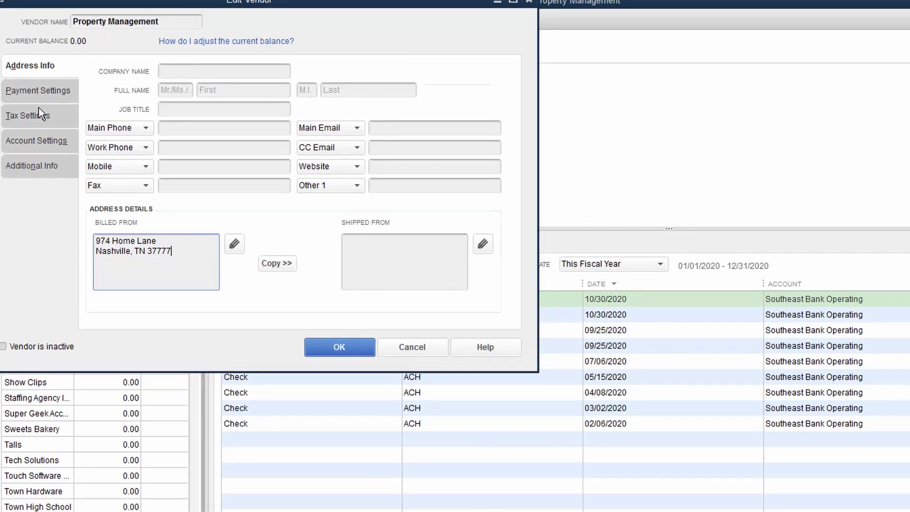
Step: Enter Property Management's vendor tax ID, mark it 1099-eligible, and save
left_click(45, 118)
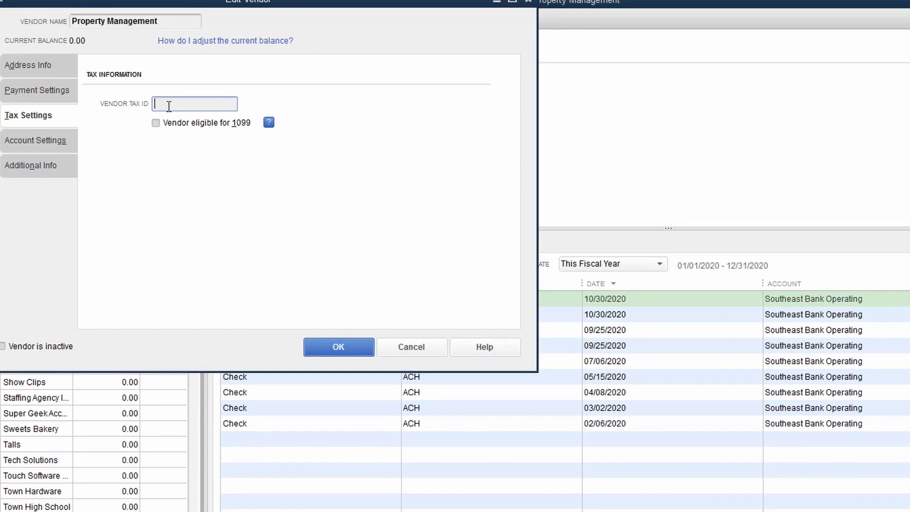
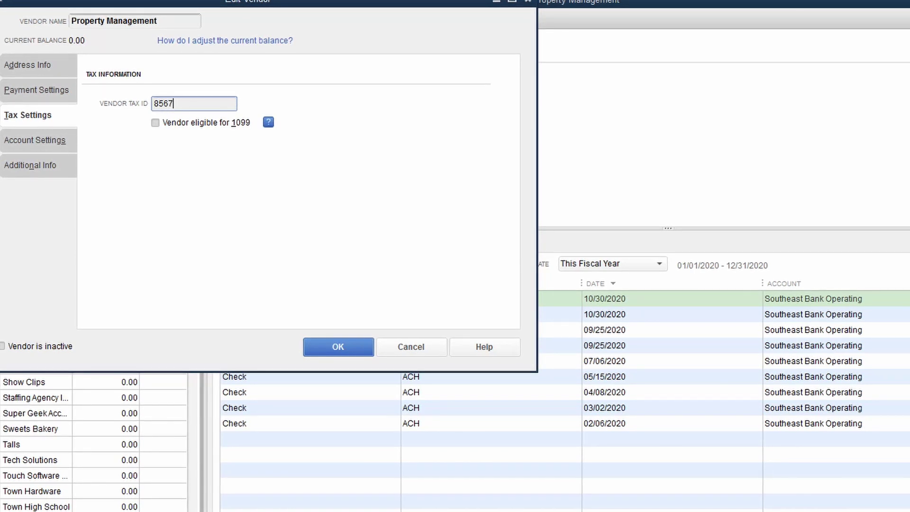
key("Tab")
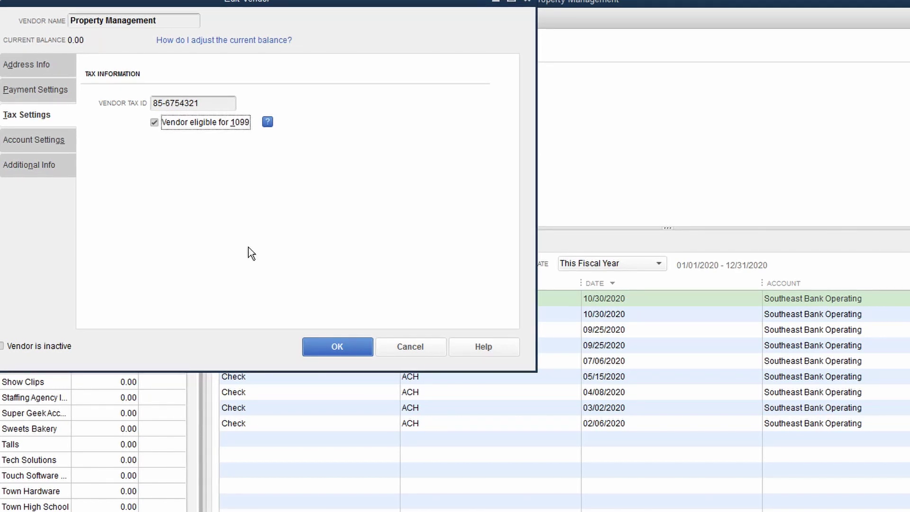
left_click(341, 346)
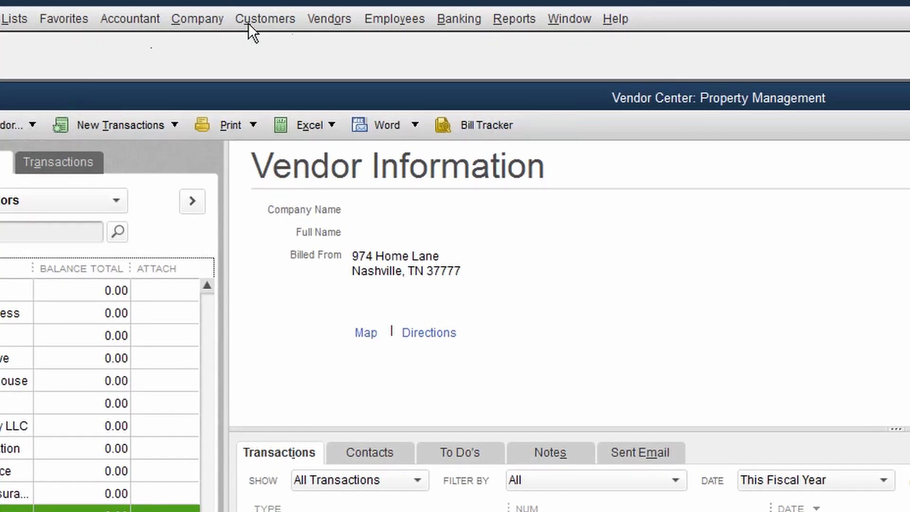
Step: Open the 1099 Summary report from the Vendors 1099 menu
left_click(334, 19)
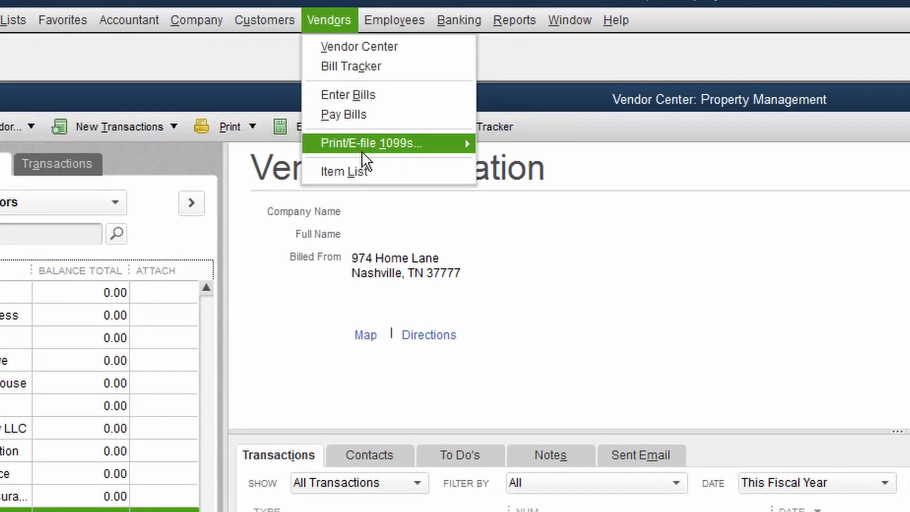
mouse_move(363, 149)
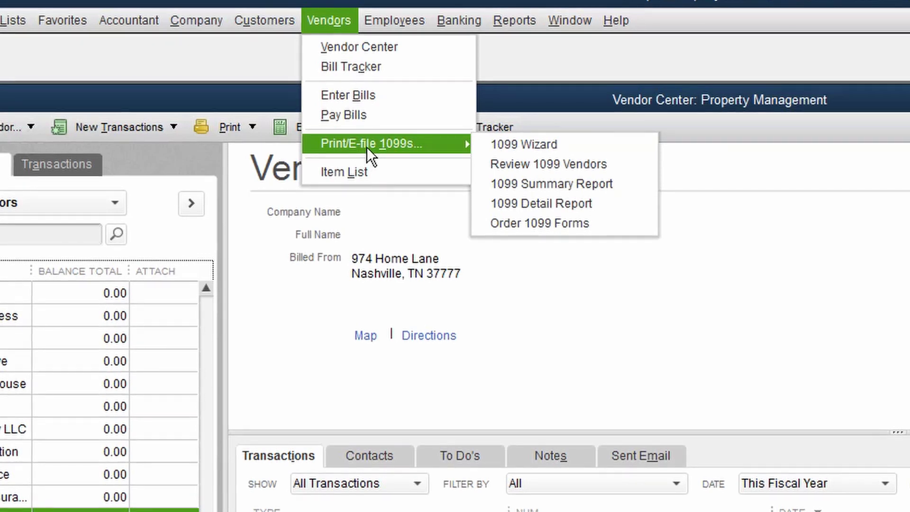
left_click(586, 189)
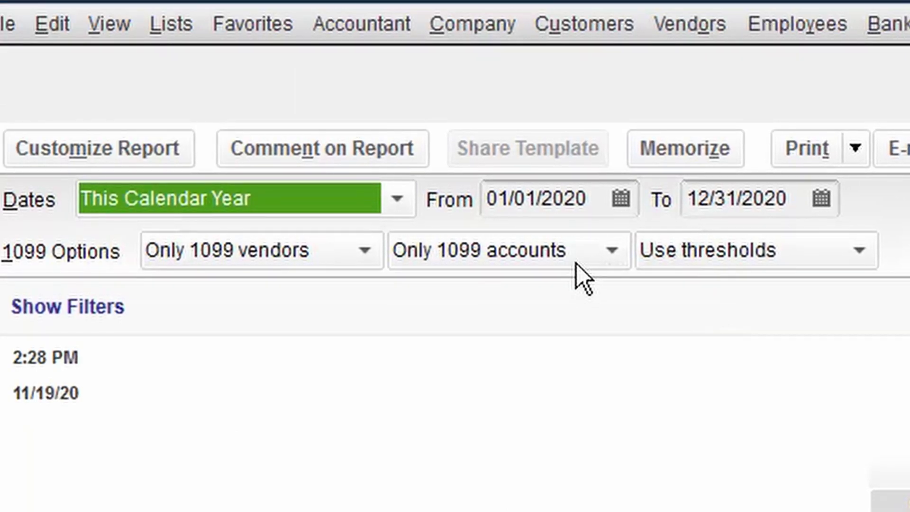
Step: Set the report to All vendors, All allowed accounts, and Ignore thresholds
left_click(307, 261)
left_click(268, 299)
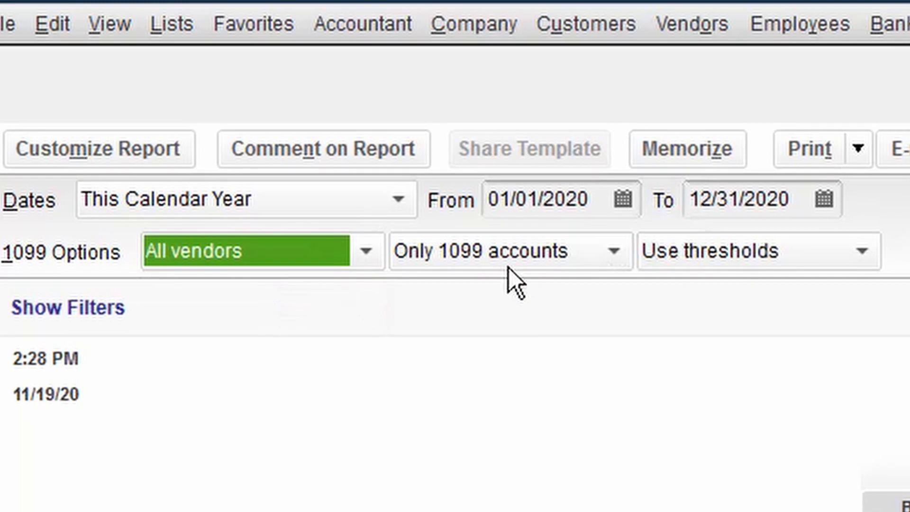
left_click(536, 255)
left_click(531, 303)
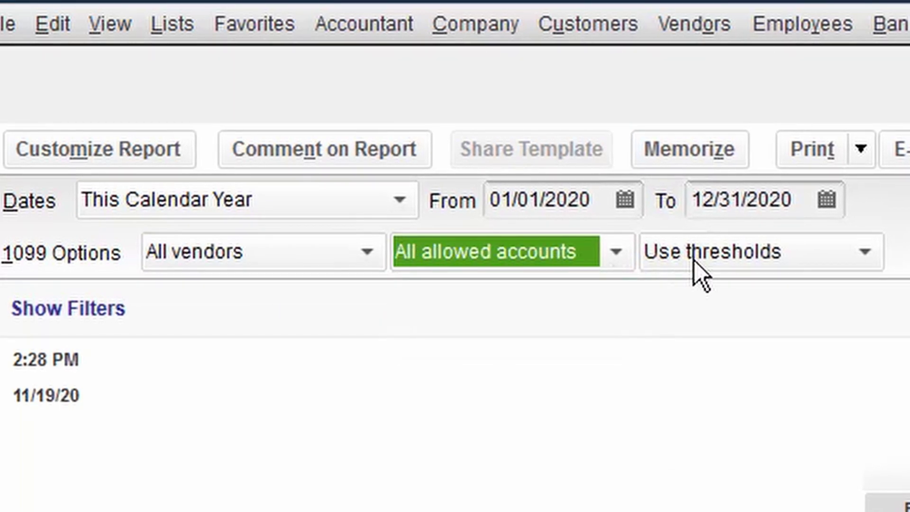
left_click(694, 260)
left_click(720, 340)
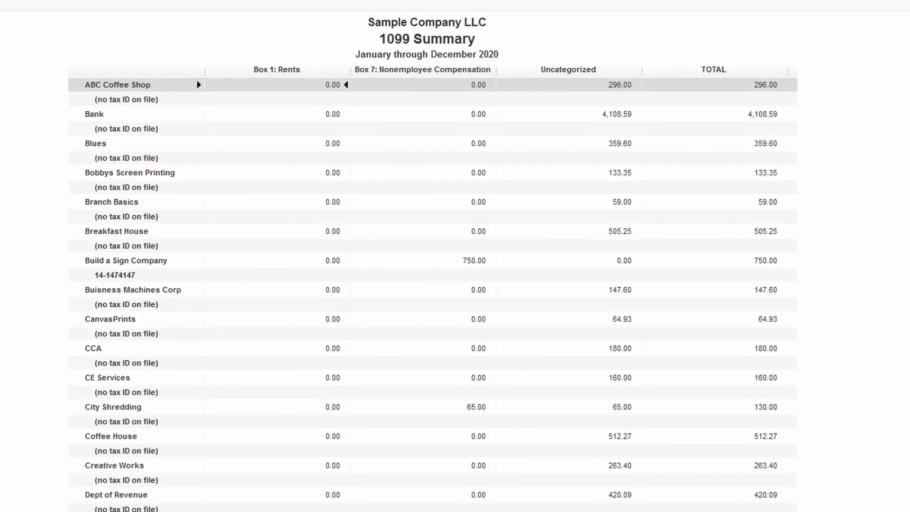
Step: Scroll through the 1099 Summary's vendor amounts and bring up the Print/E-file 1099s options
scroll(557, 307, "down", 20)
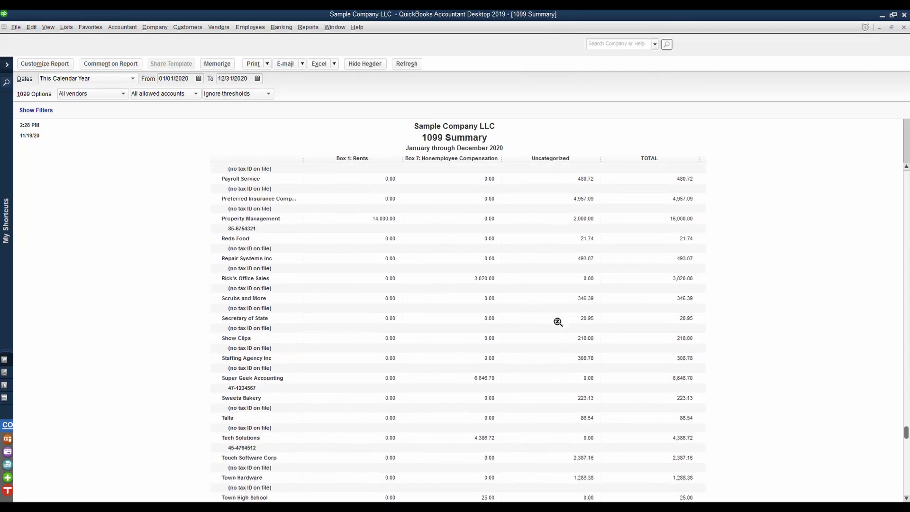
scroll(558, 322, "down", 7)
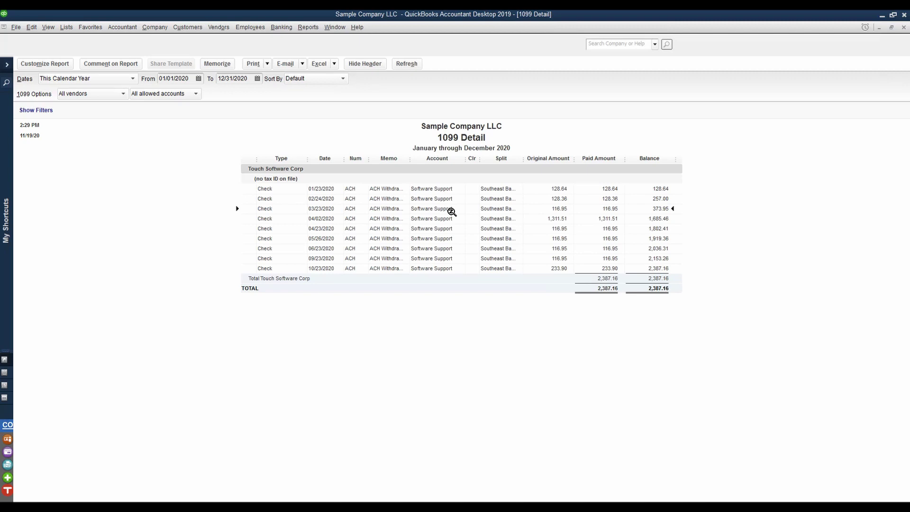
left_click(213, 27)
Step: Start the 1099 Wizard and accept the selected 1099 vendors and their information
mouse_move(238, 88)
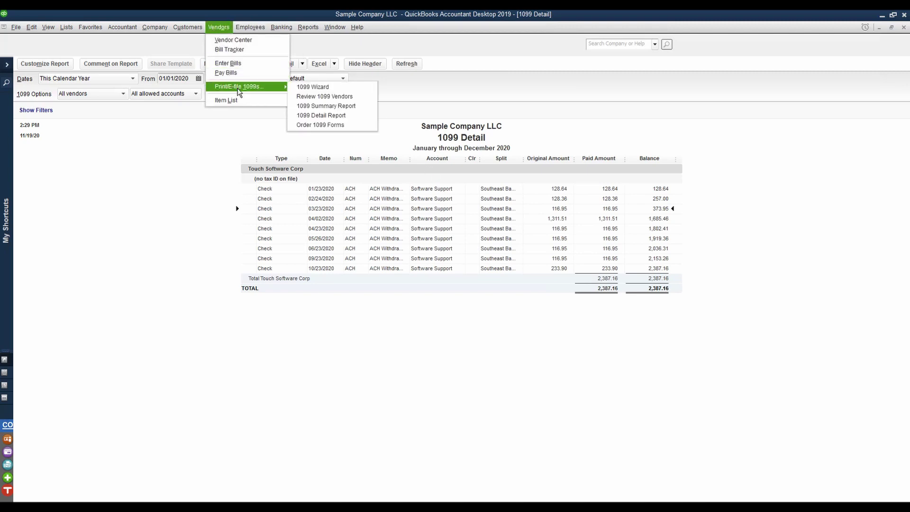
left_click(331, 87)
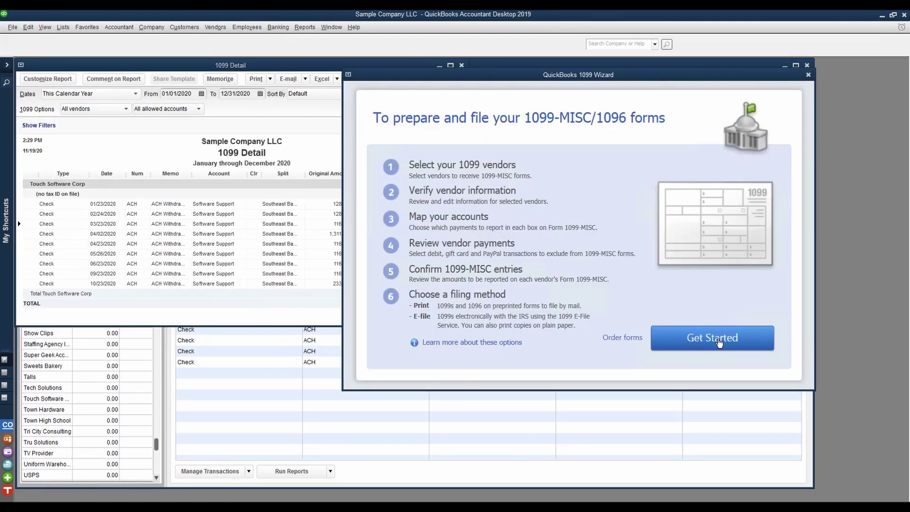
left_click(718, 339)
left_click(737, 358)
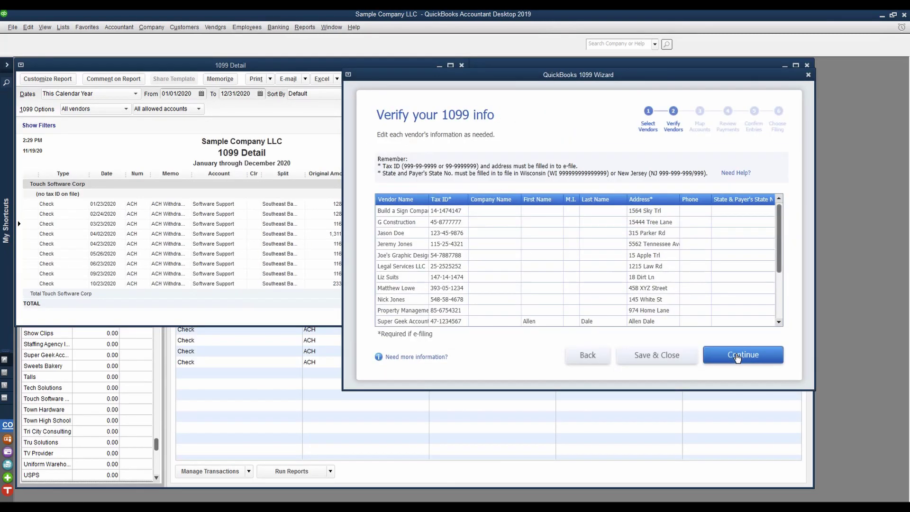
left_click(737, 358)
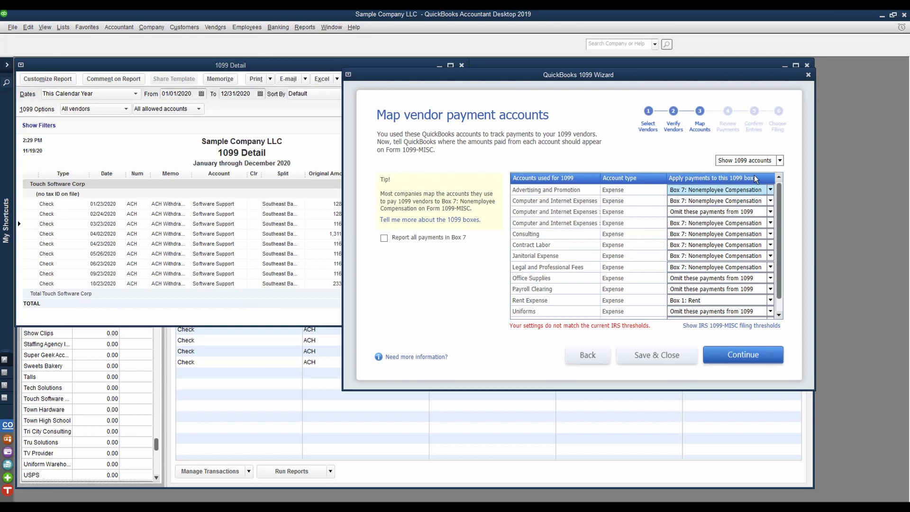
Step: Show all accounts and map Software Support to Box 7: Nonemployee Compensation
left_click(755, 162)
left_click(754, 182)
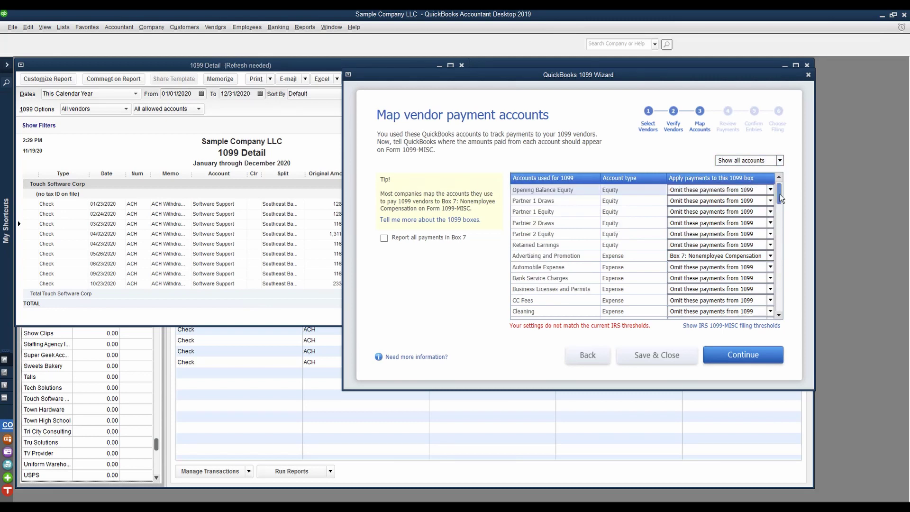
left_click_drag(780, 194, 777, 265)
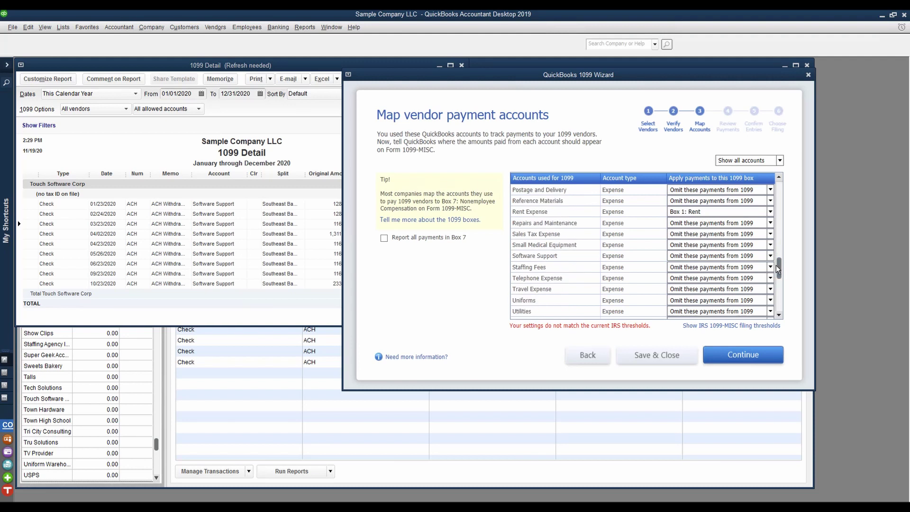
left_click(771, 256)
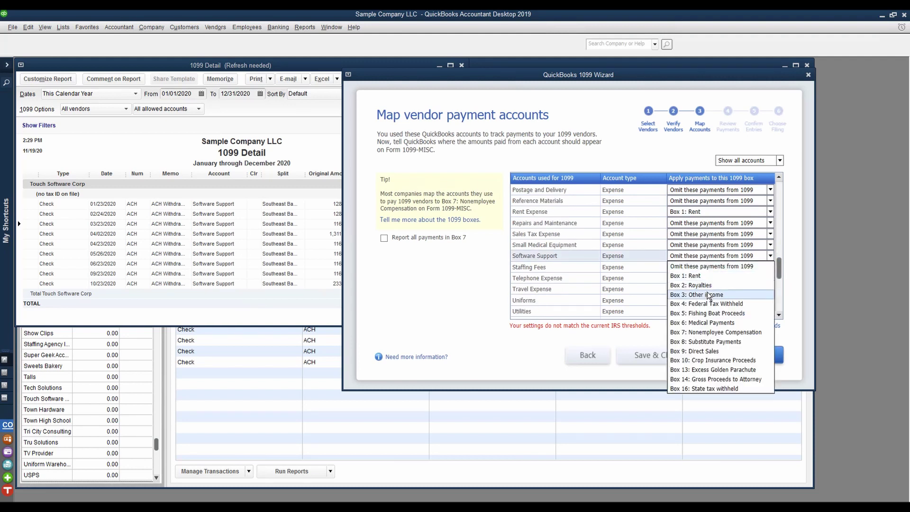
left_click(713, 332)
Step: Continue through the remaining wizard steps, save and close it, and return to the 1099 Summary
left_click(743, 356)
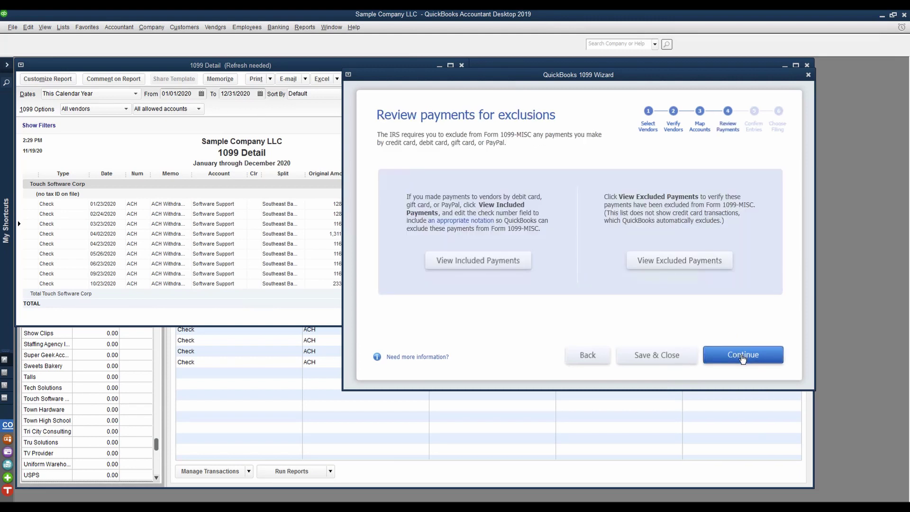
left_click(743, 356)
left_click(743, 356)
left_click(743, 355)
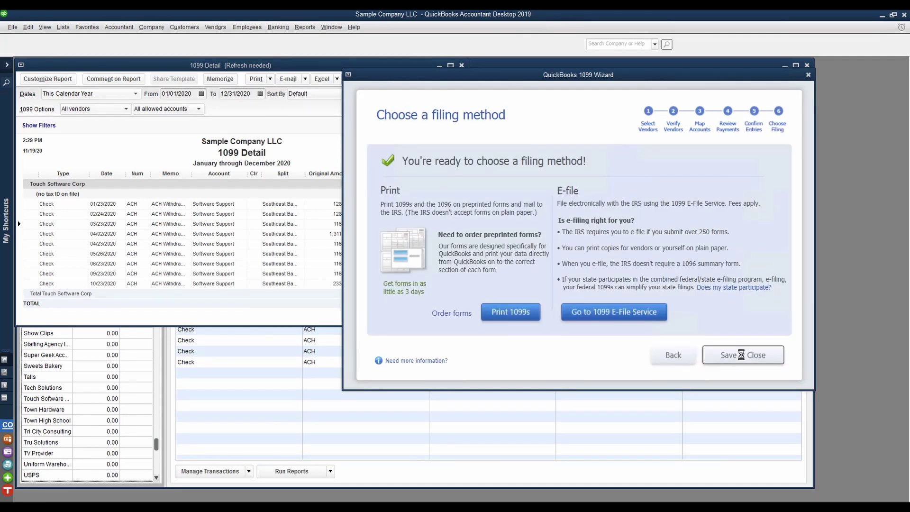
left_click(489, 163)
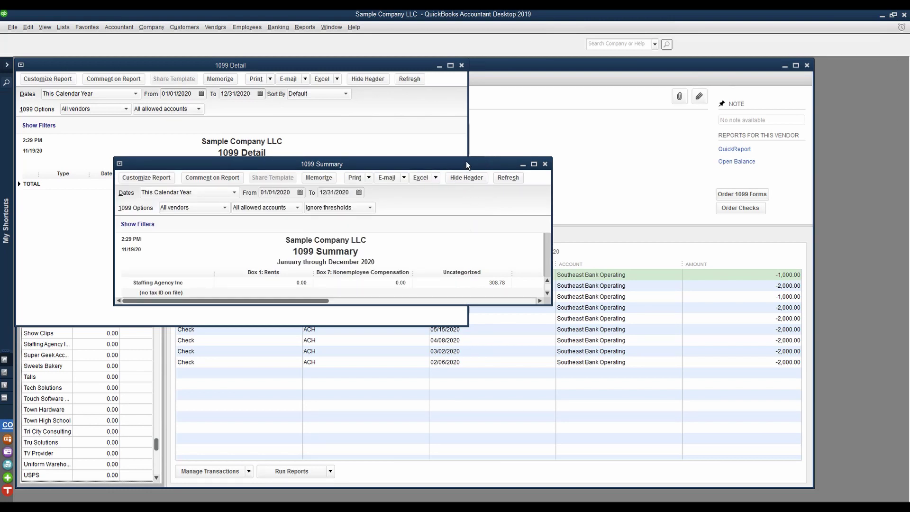
Step: Maximize the 1099 Summary and export it to a new worksheet in a new Excel workbook
double_click(467, 162)
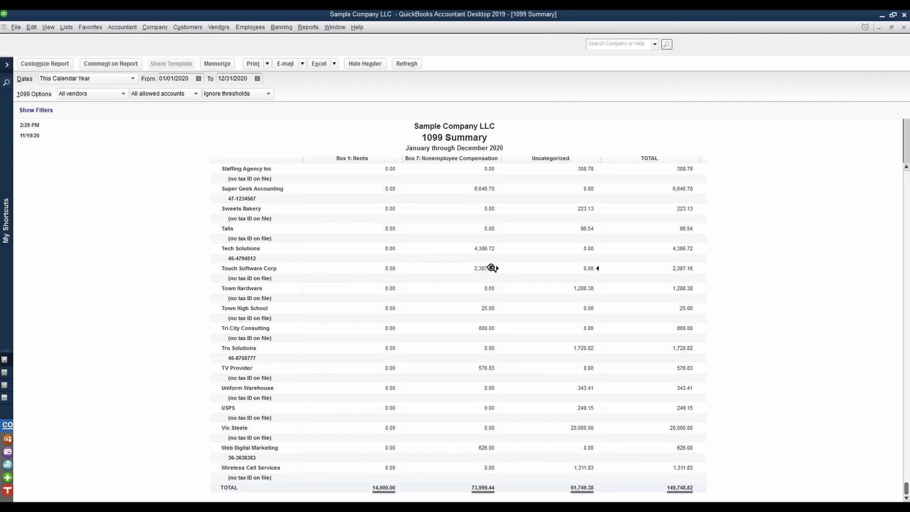
scroll(488, 261, "up", 20)
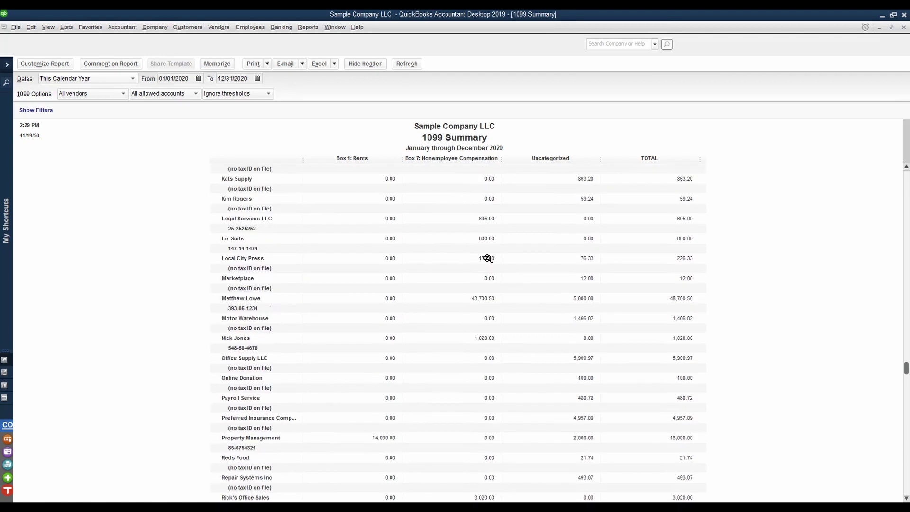
scroll(488, 258, "up", 3)
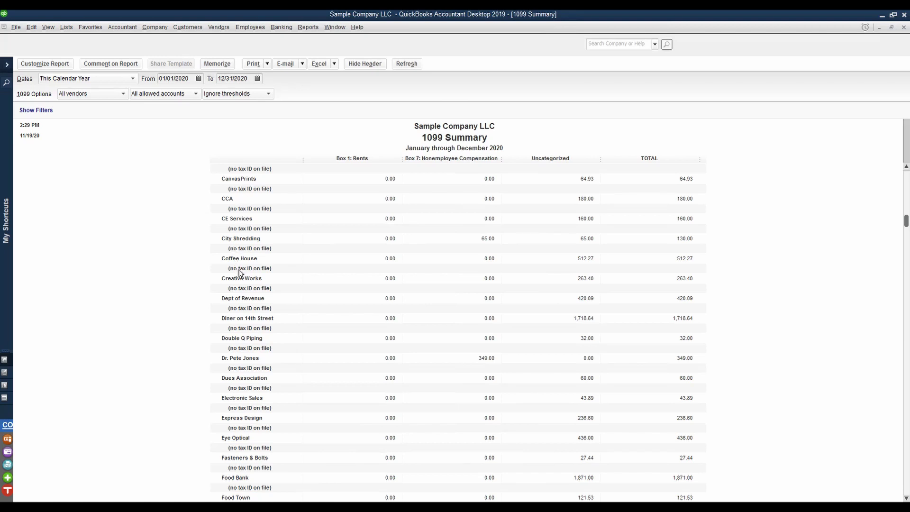
scroll(240, 273, "down", 2)
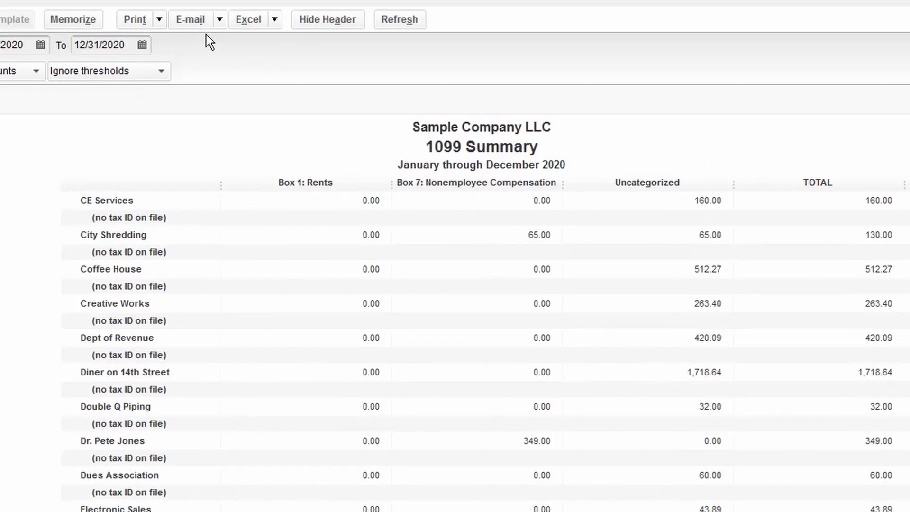
left_click(274, 19)
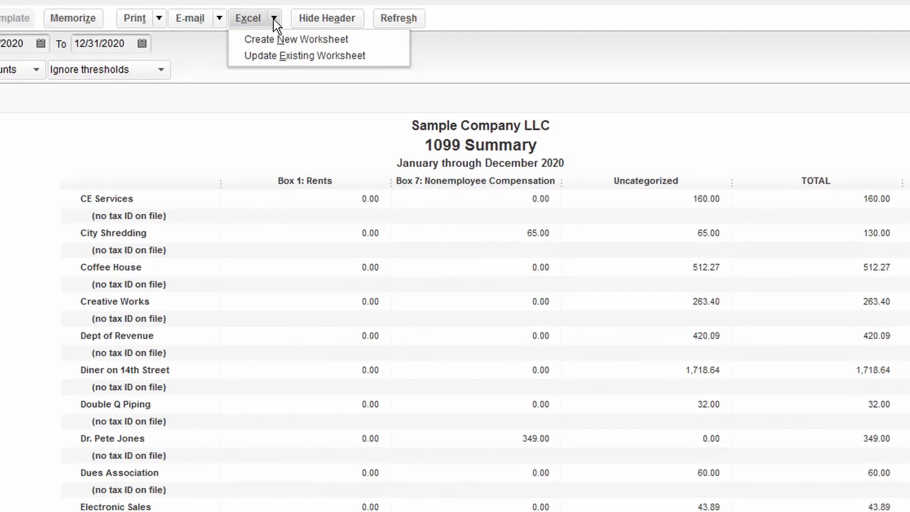
left_click(275, 39)
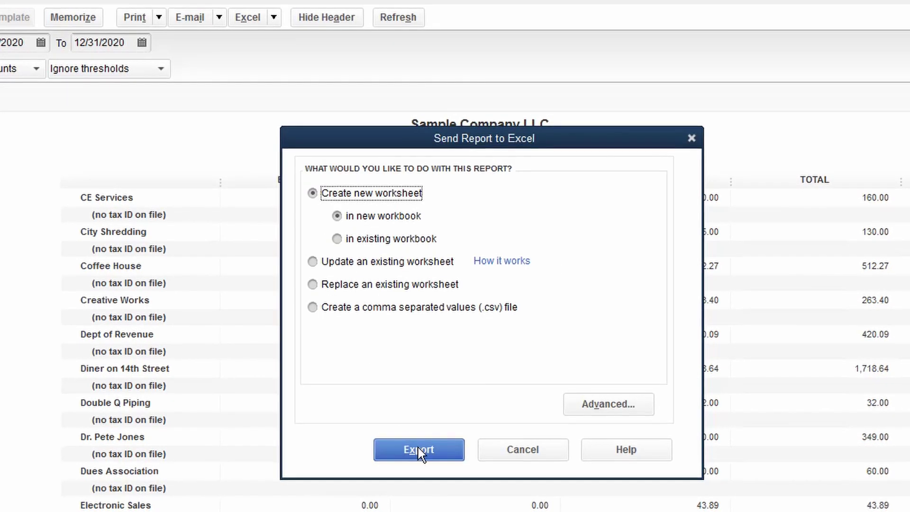
left_click(416, 450)
left_click(235, 17)
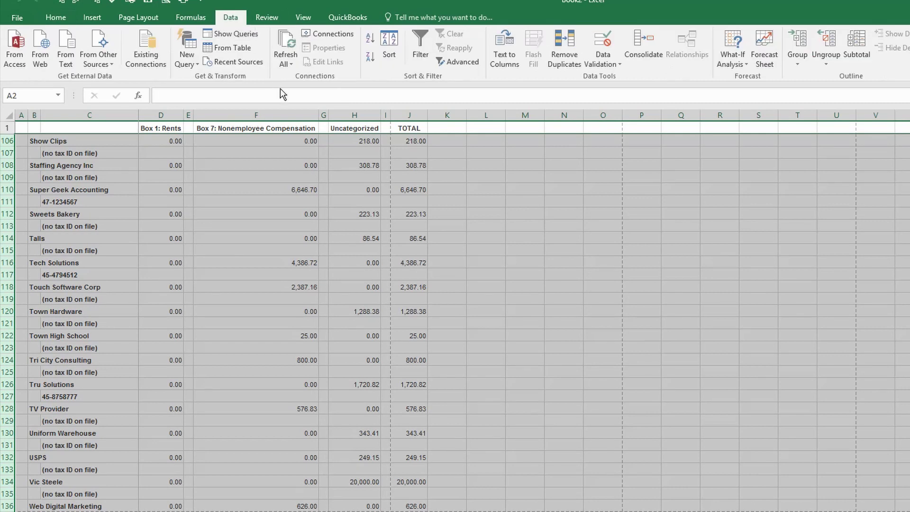
Step: Sort the exported vendors by column J (TOTAL) from largest to smallest
left_click(390, 50)
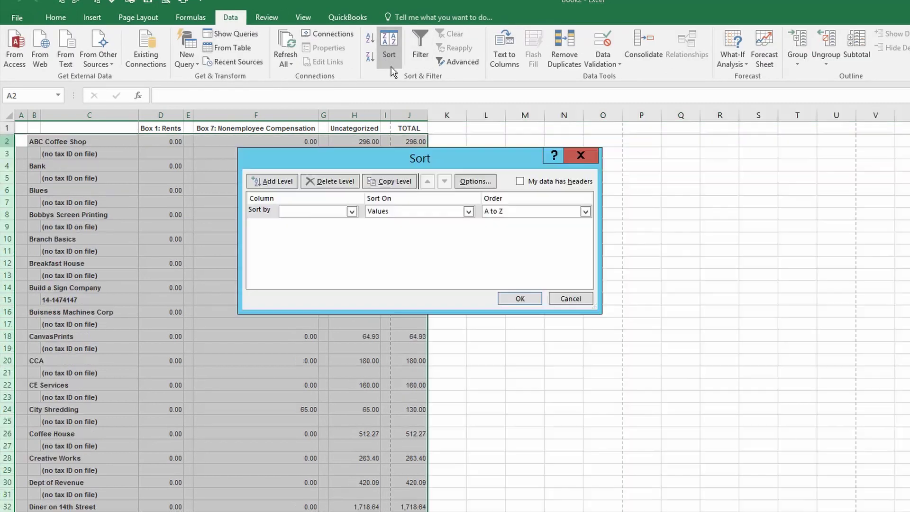
left_click(351, 211)
left_click(320, 293)
left_click(520, 298)
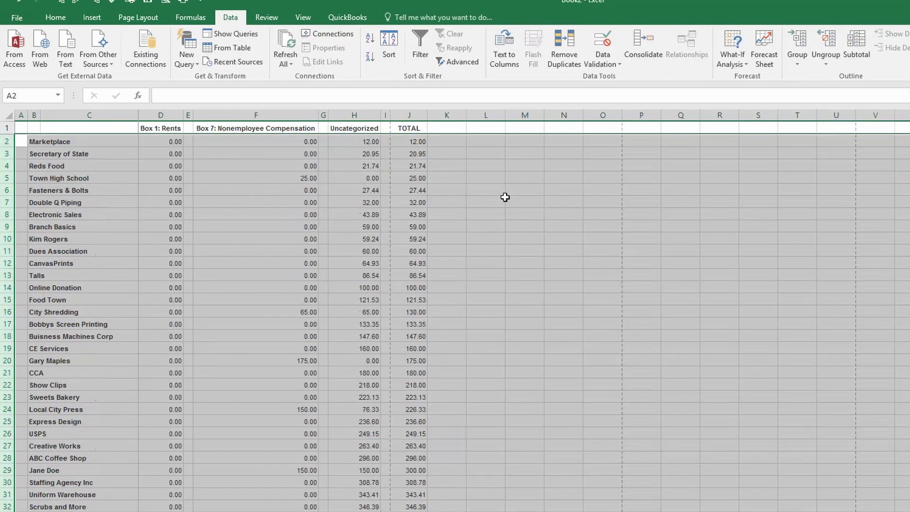
left_click(392, 50)
left_click(556, 211)
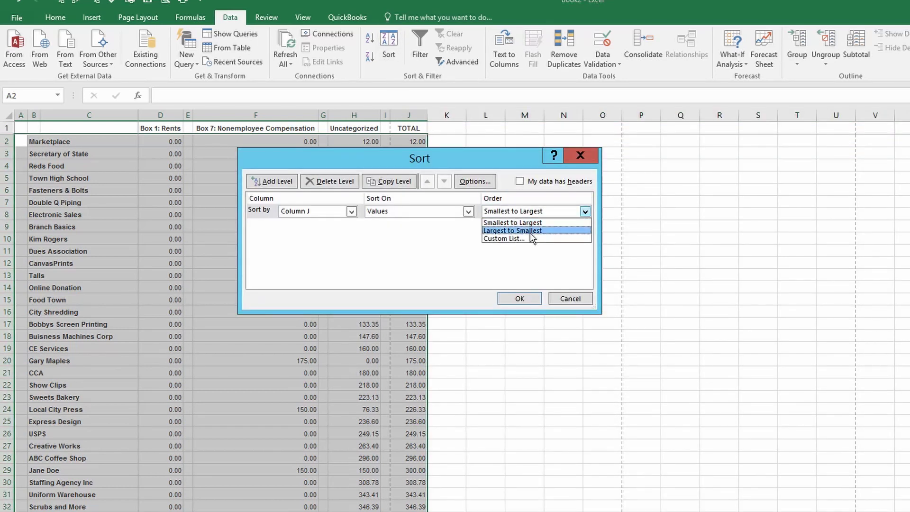
left_click(530, 230)
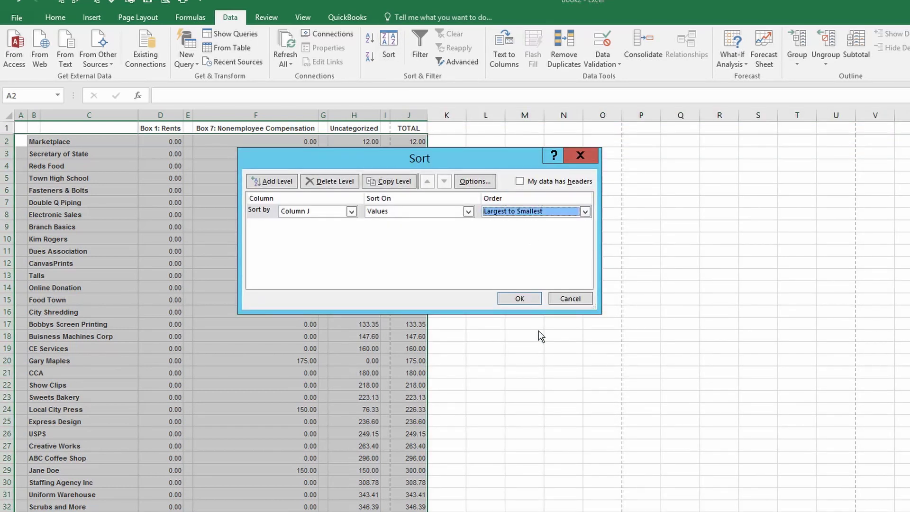
left_click(520, 299)
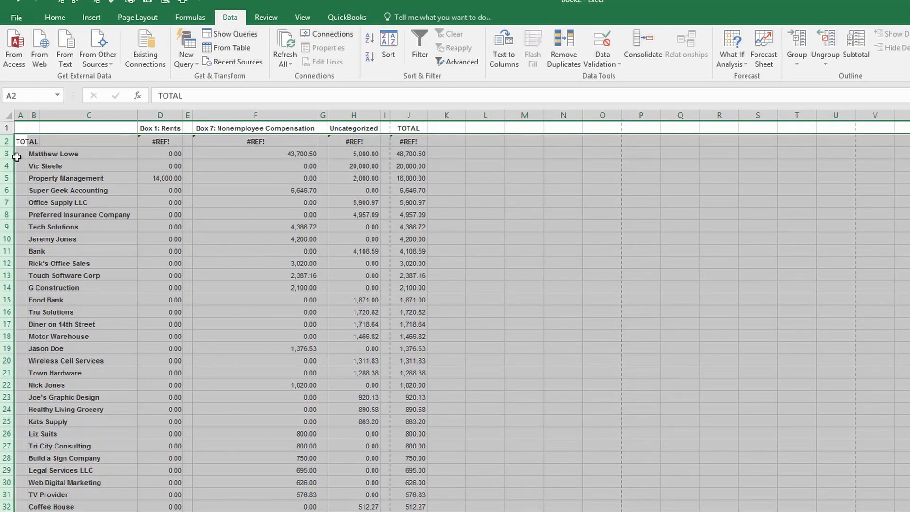
Step: Fill rows 3–30, the vendors with totals of 626.00 and above, yellow
left_click_drag(16, 157, 35, 486)
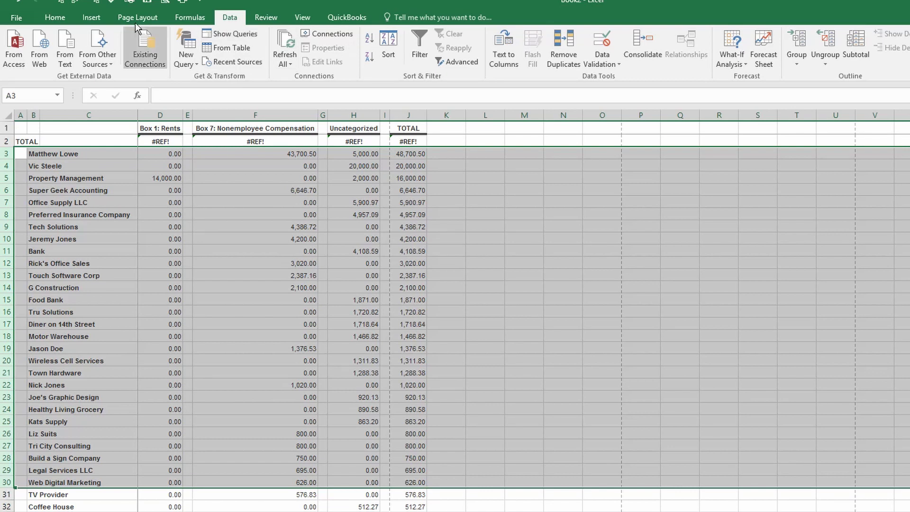
left_click(55, 18)
left_click(183, 57)
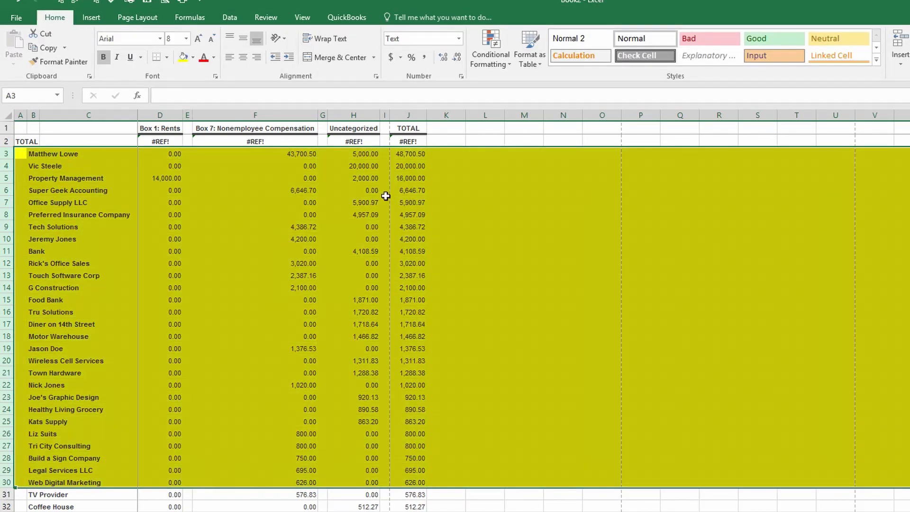
left_click_drag(408, 155, 411, 479)
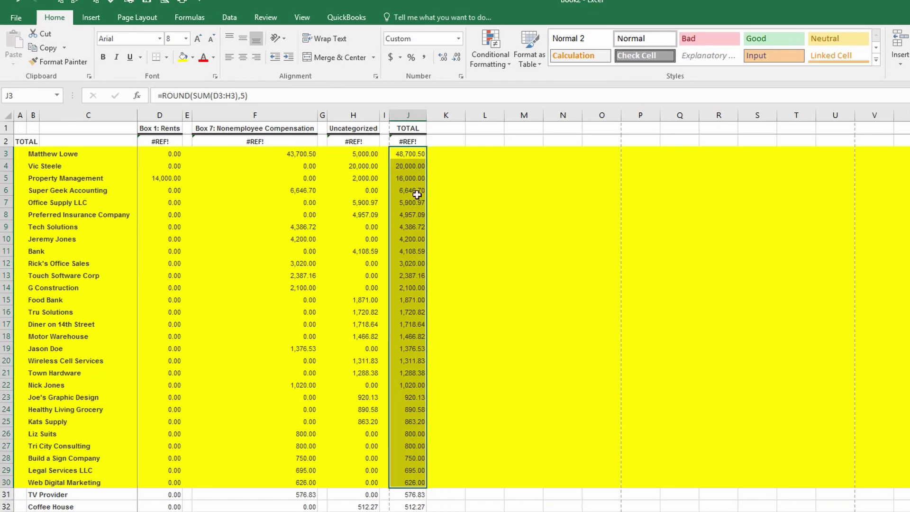
left_click(439, 165)
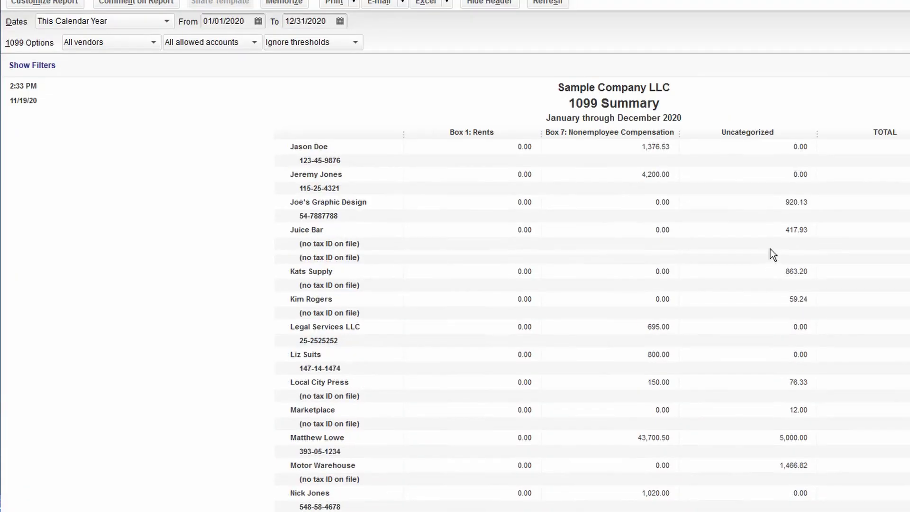
scroll(739, 251, "up", 8)
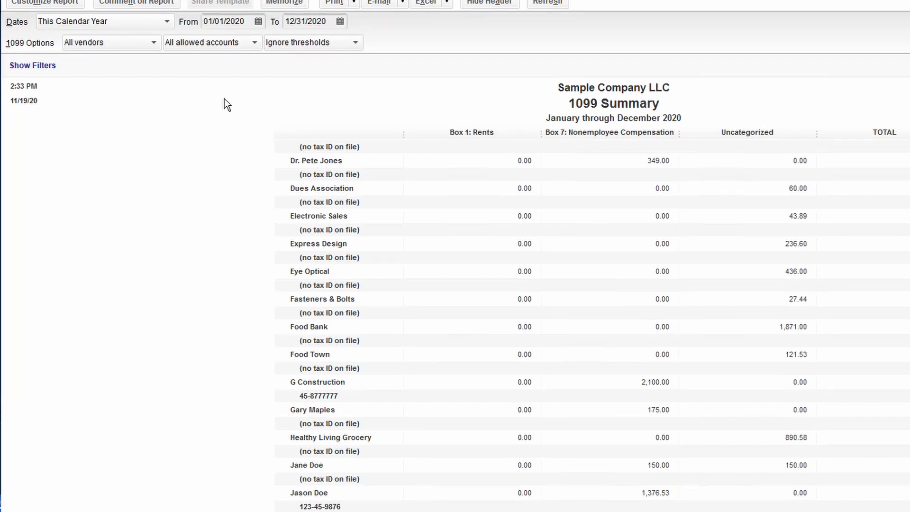
Step: Limit the 1099 Summary to only 1099 vendors and 1099 accounts, using thresholds
left_click(153, 42)
left_click(111, 75)
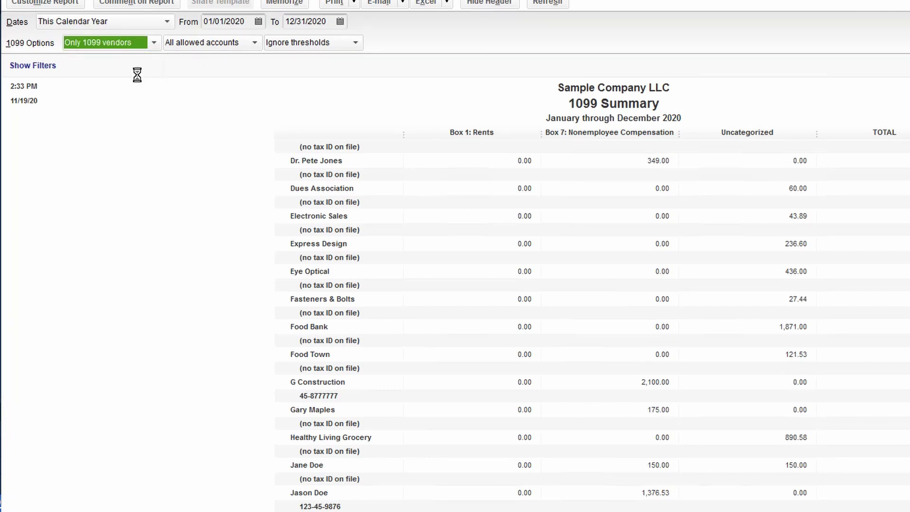
left_click(254, 43)
left_click(227, 76)
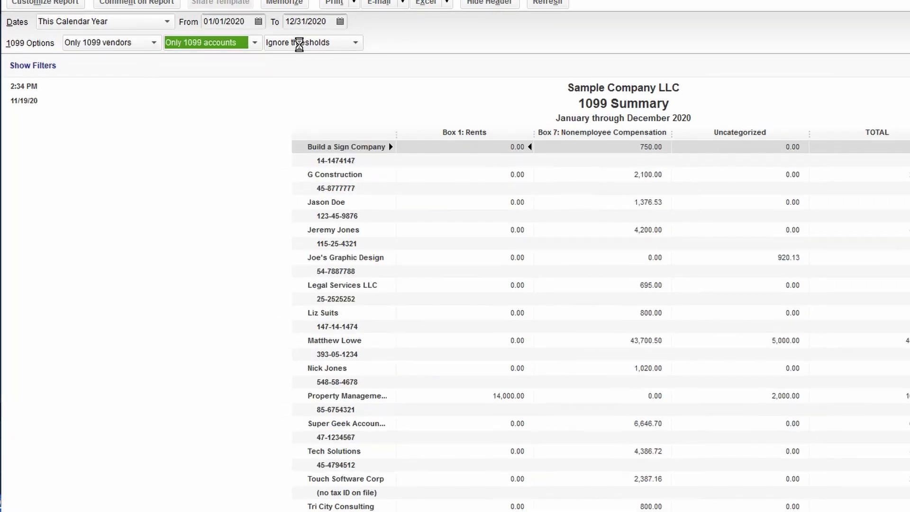
left_click(353, 41)
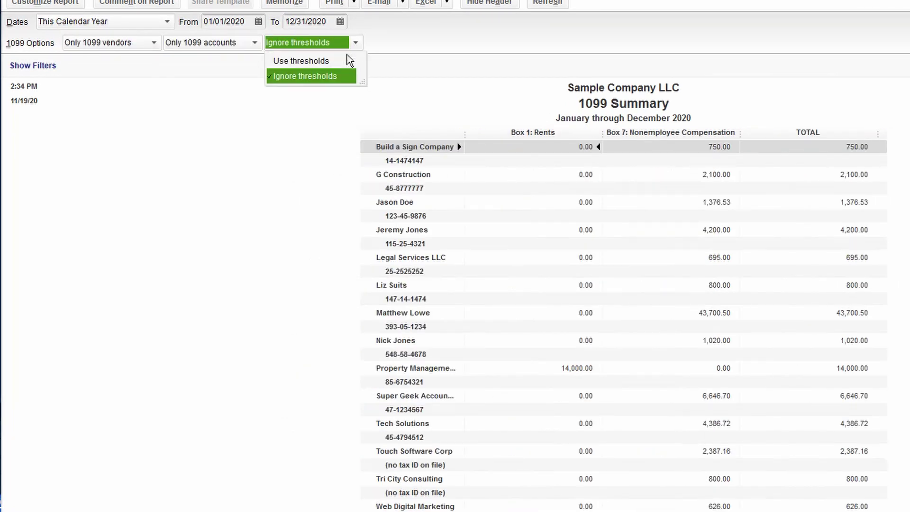
left_click(320, 62)
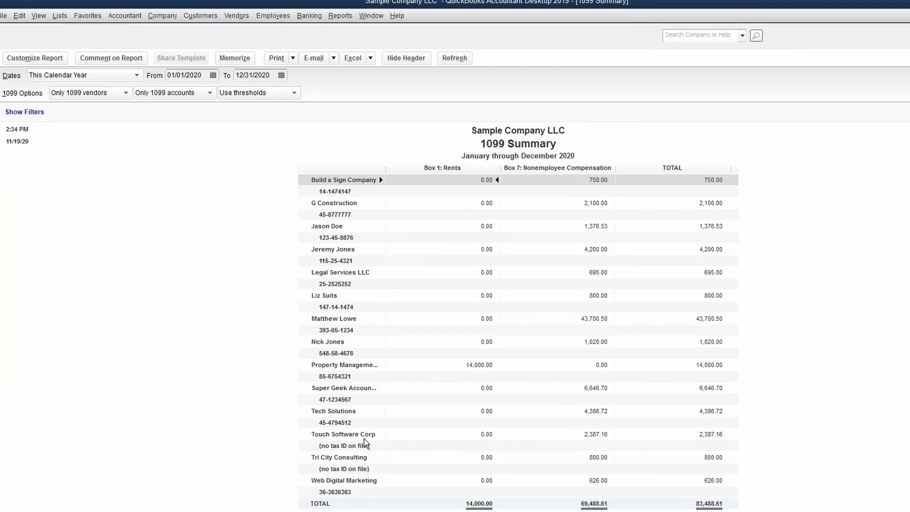
Step: In the Vendor Center, uncheck Vendor eligible for 1099 on Touch Software Corp's tax settings
left_click(236, 16)
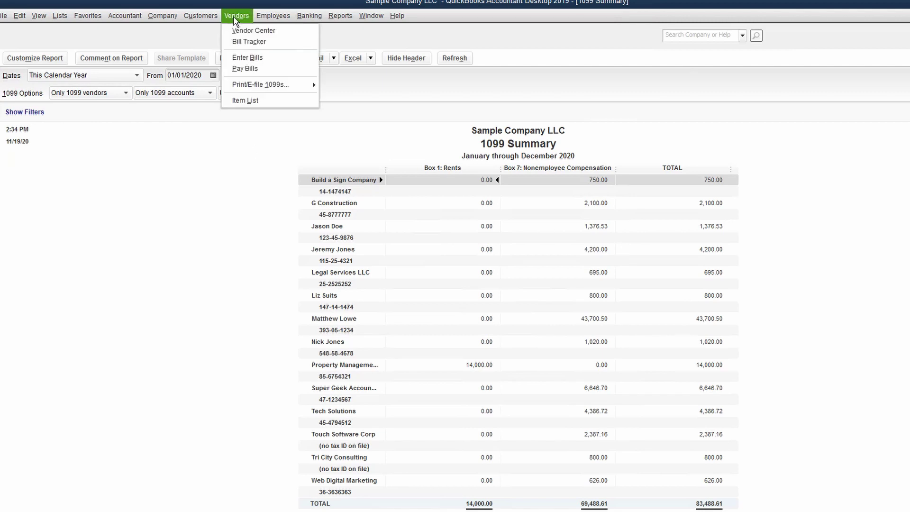
left_click(247, 31)
key("t")
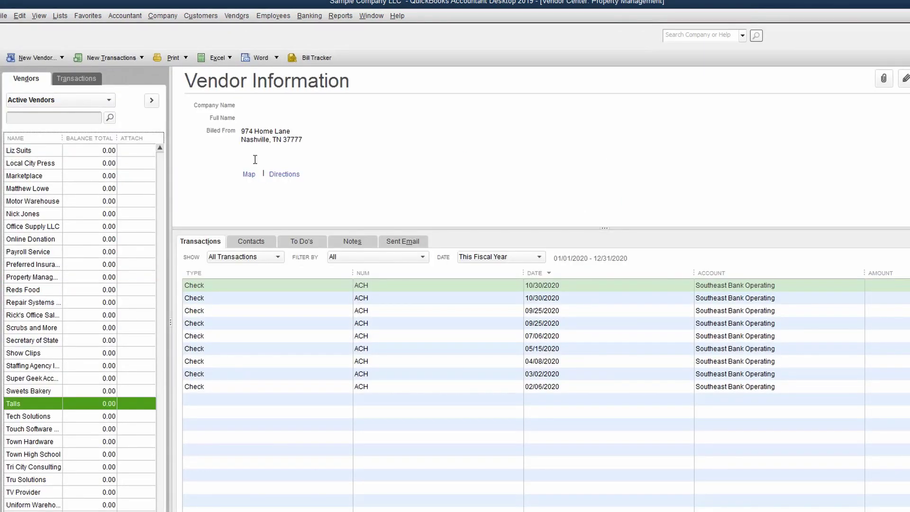
double_click(43, 430)
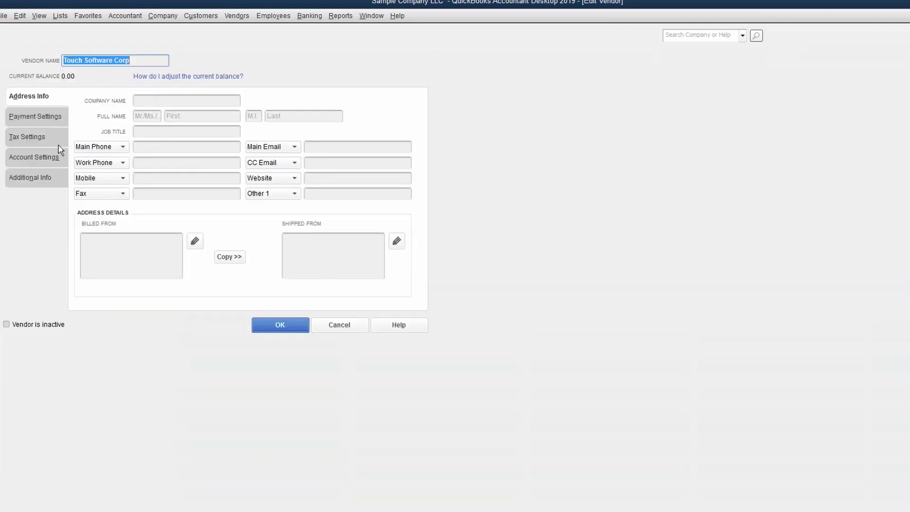
left_click(58, 146)
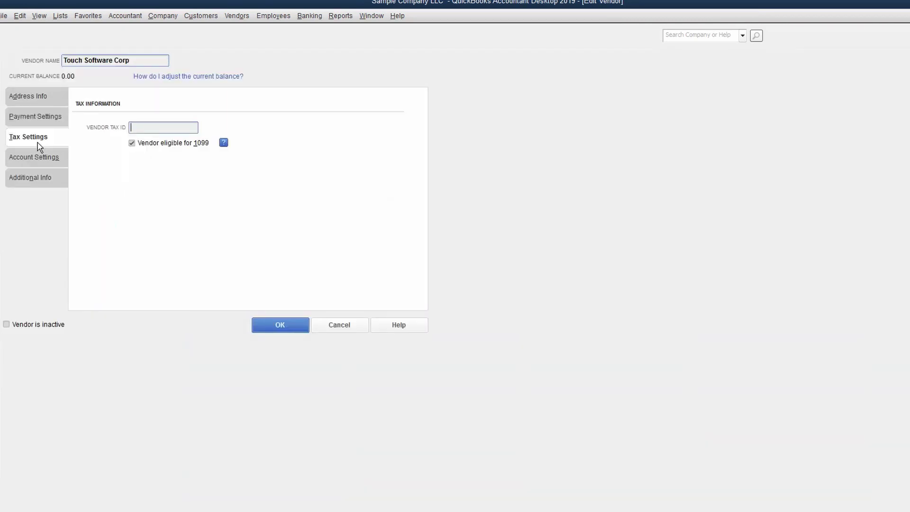
left_click(139, 146)
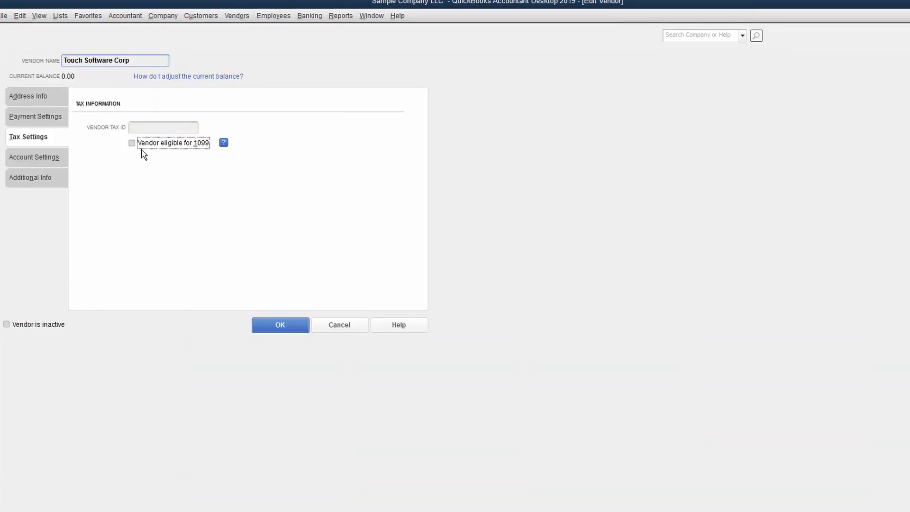
left_click(280, 326)
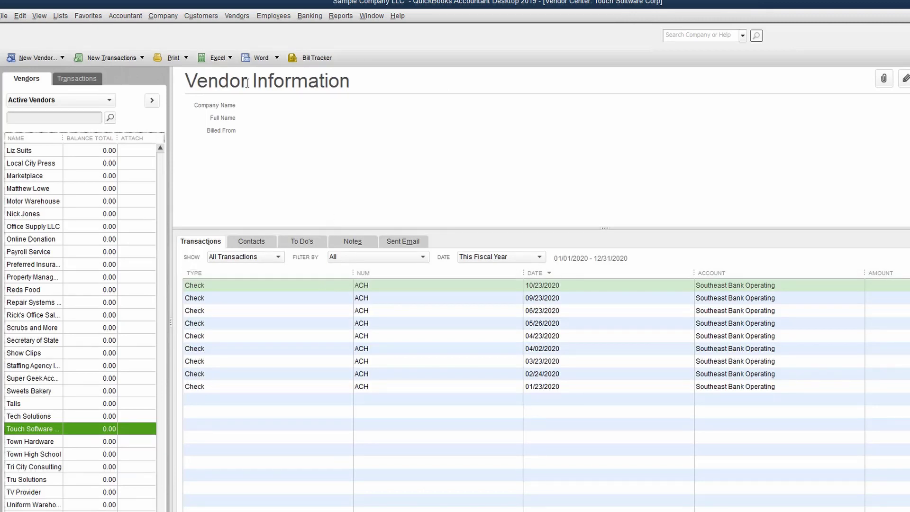
Step: Switch back to the 1099 Summary, now totalling 81,101.45 without Touch Software Corp
left_click(371, 16)
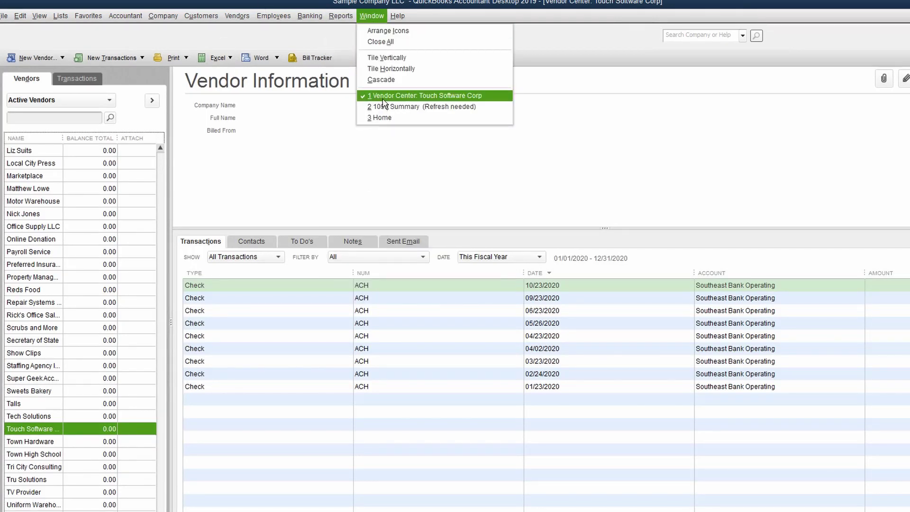
left_click(417, 107)
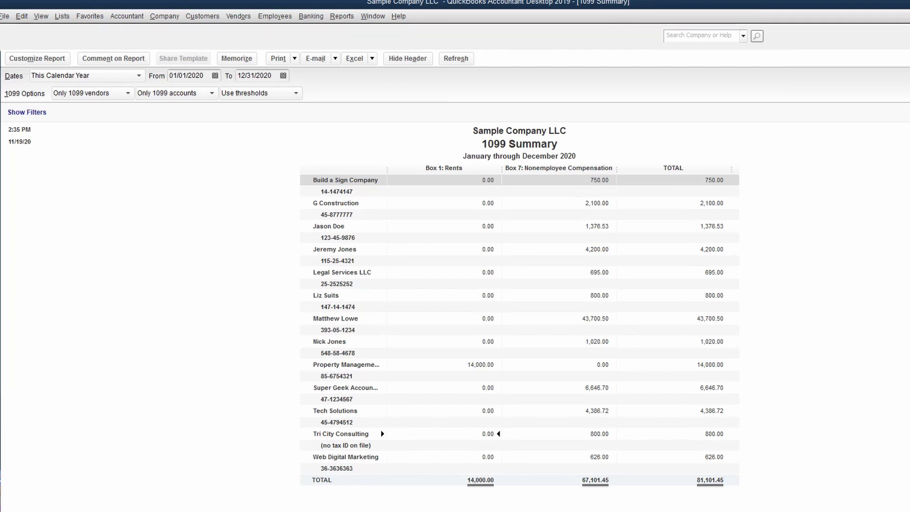
left_click(239, 16)
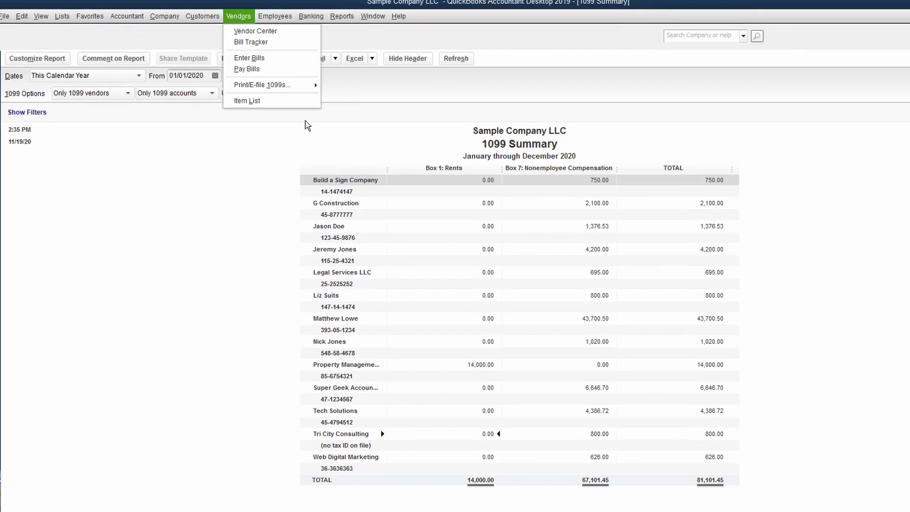
Step: Run the 1099 Wizard, accepting vendors, vendor info, account mapping and payment review
mouse_move(284, 90)
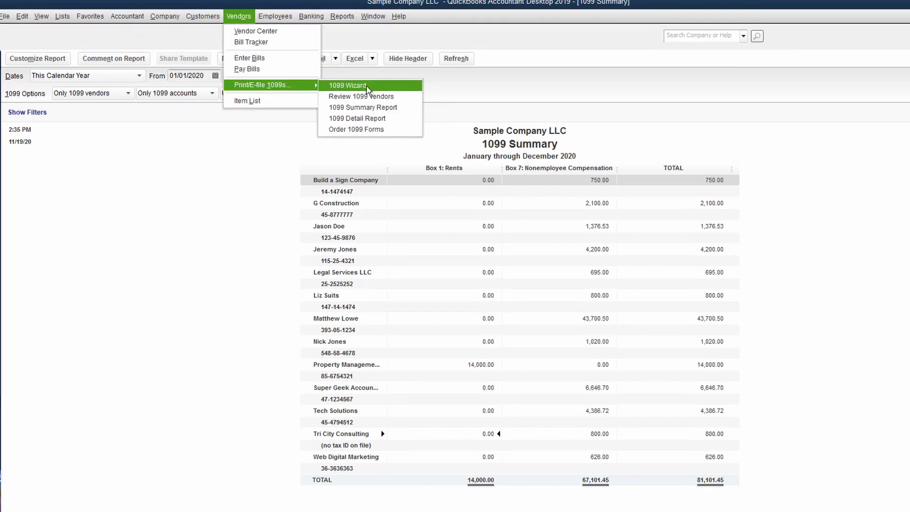
left_click(368, 87)
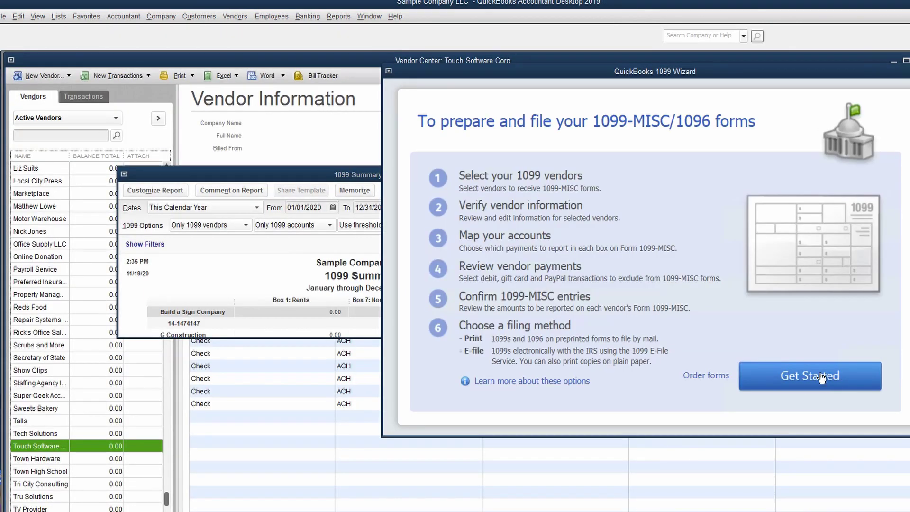
left_click(822, 377)
left_click(851, 397)
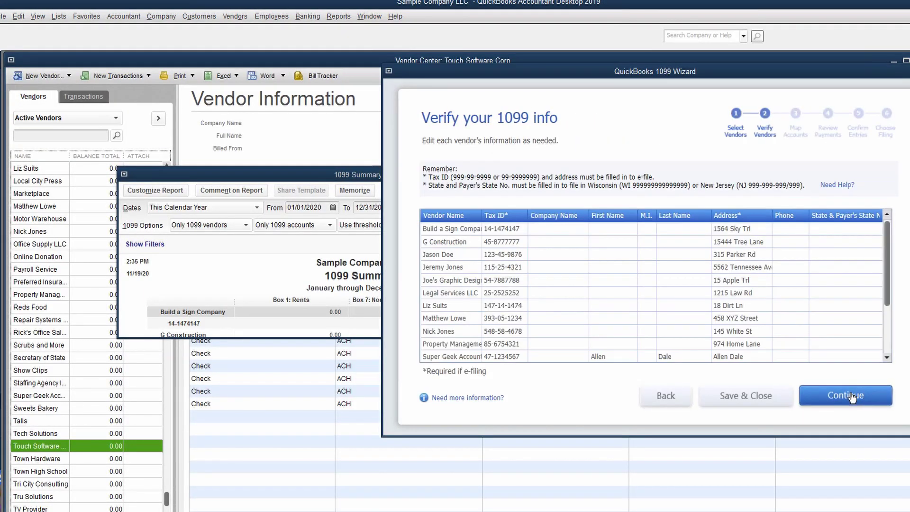
left_click(851, 397)
left_click(849, 396)
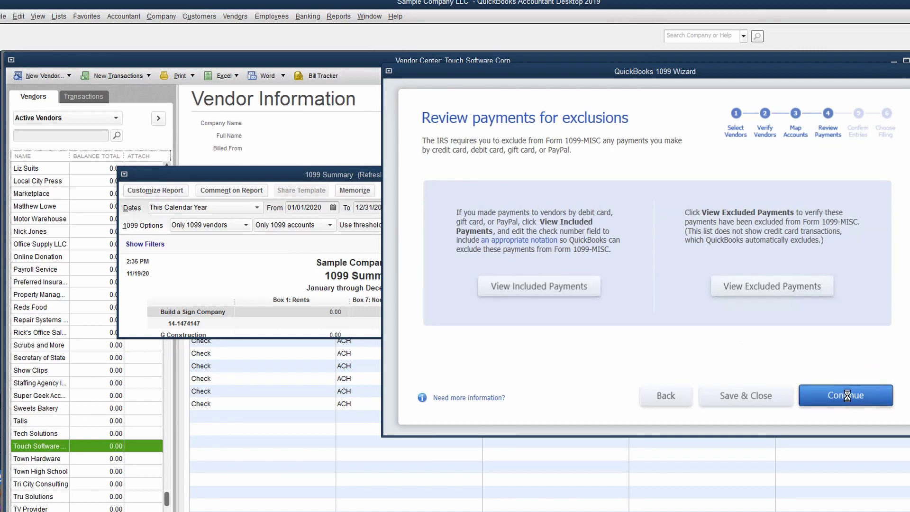
left_click(847, 396)
left_click(847, 396)
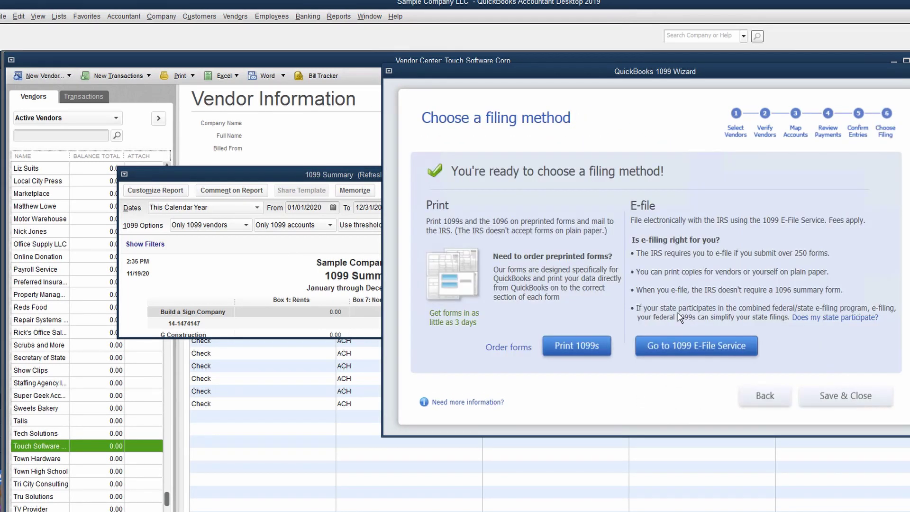
Step: Choose to print 1099s and set the date range to 01/01/2020–12/31/2020
left_click(572, 346)
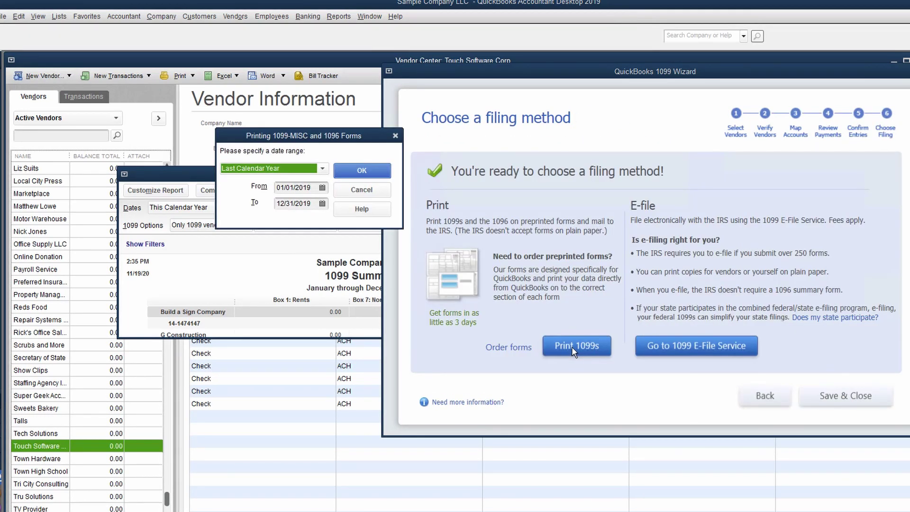
left_click(315, 187)
key("BackSpace")
key("BackSpace")
type("20")
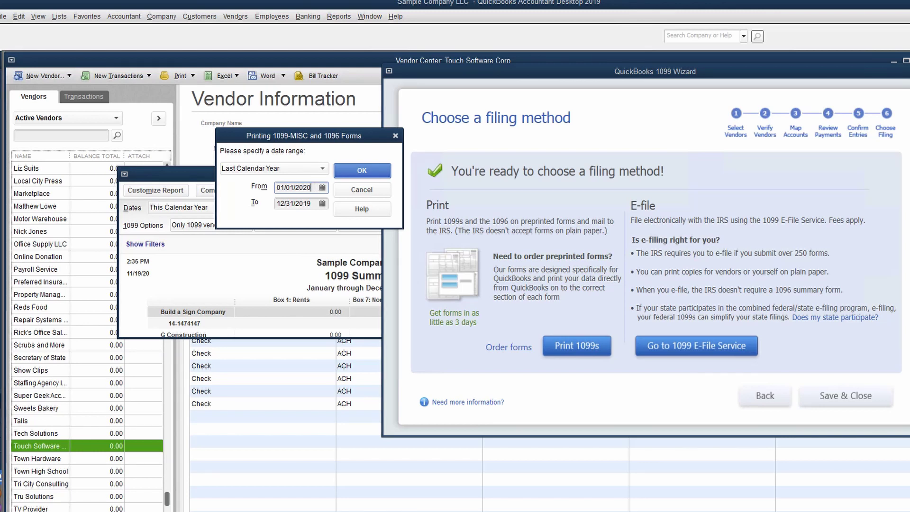
key("Tab")
key("End")
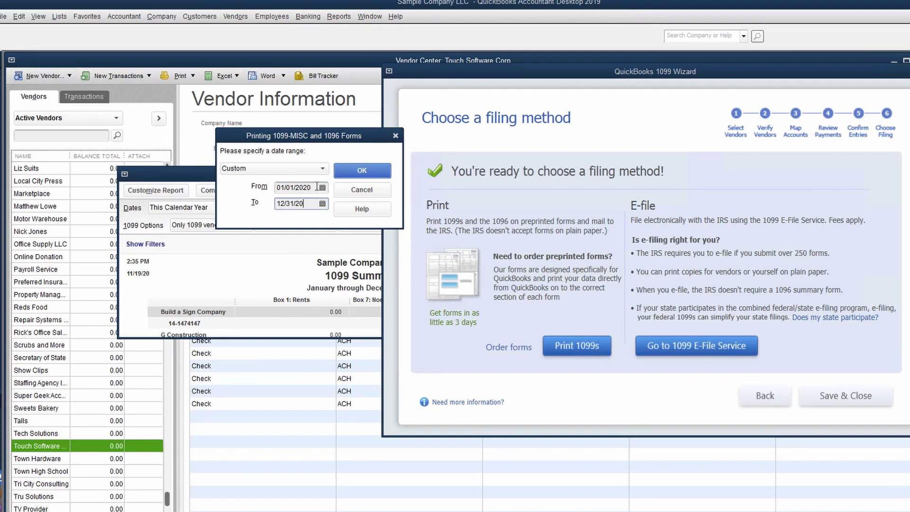
type("20")
left_click(362, 171)
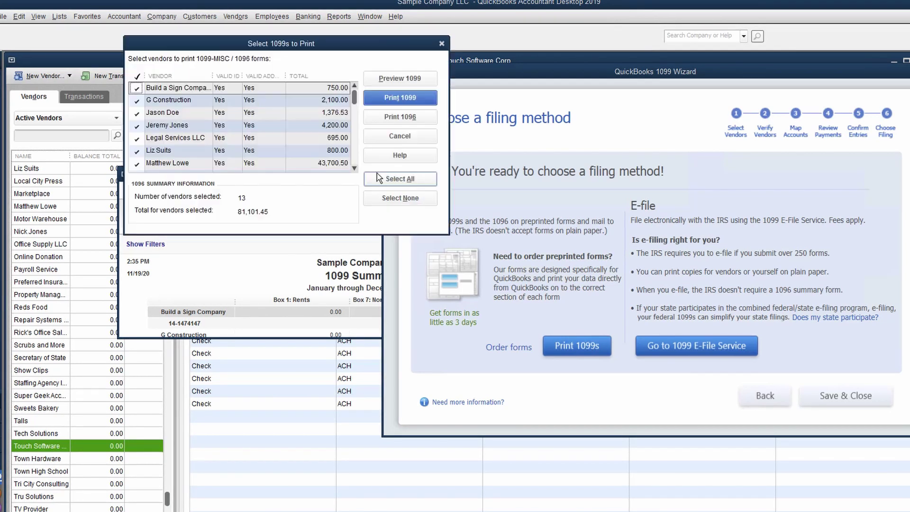
left_click(354, 81)
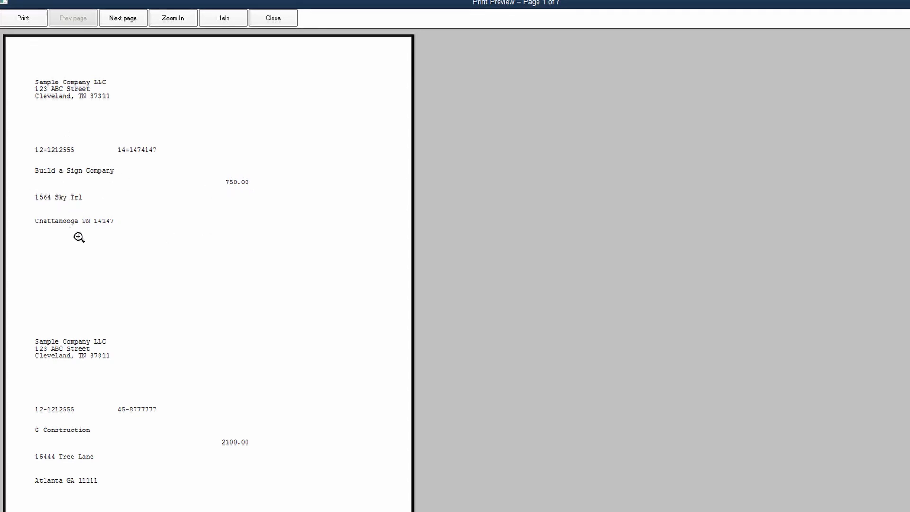
scroll(114, 284, "down", 1)
left_click(127, 20)
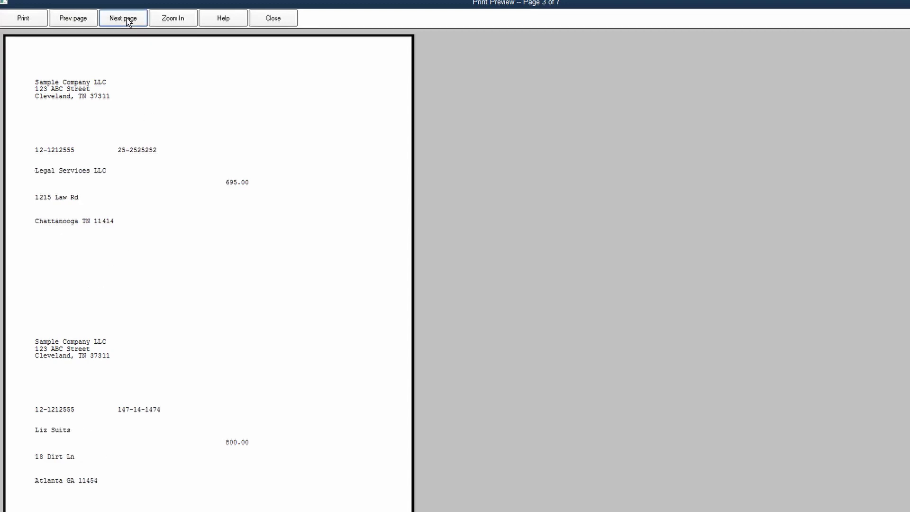
left_click(127, 20)
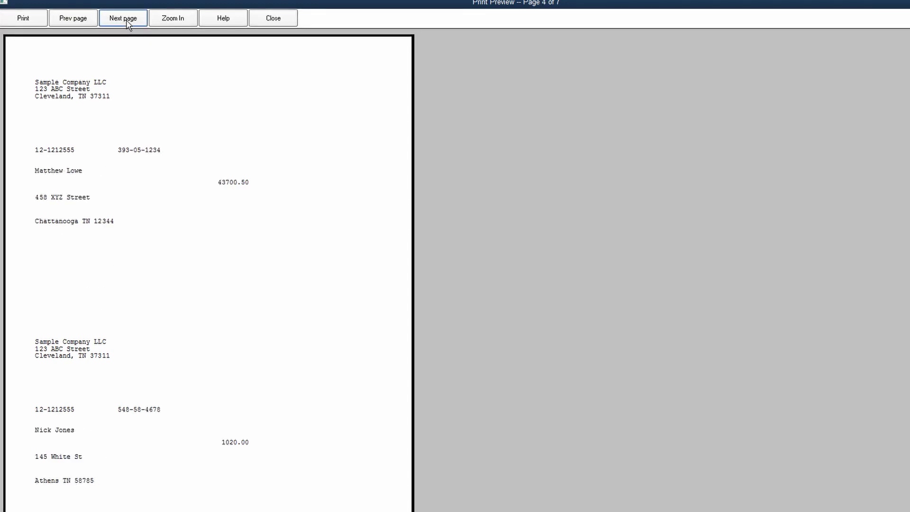
left_click(127, 20)
left_click(127, 20)
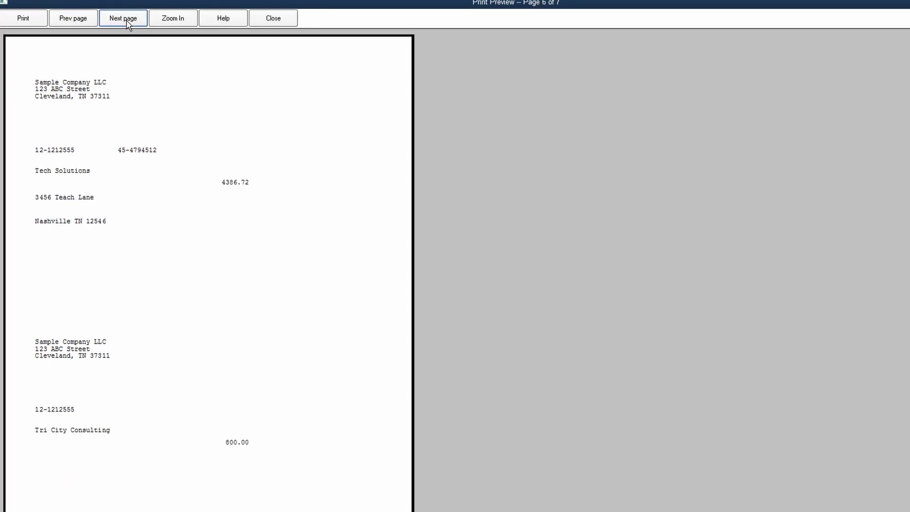
left_click(88, 21)
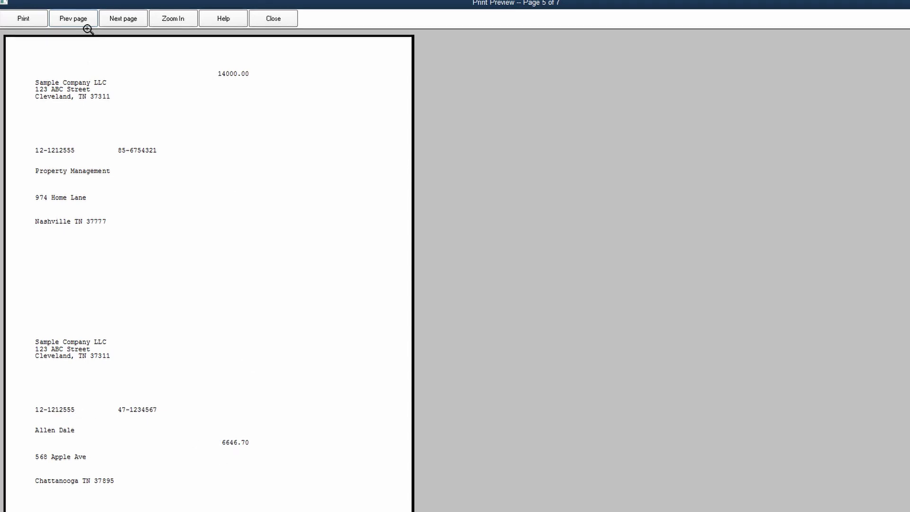
left_click(134, 21)
left_click(284, 21)
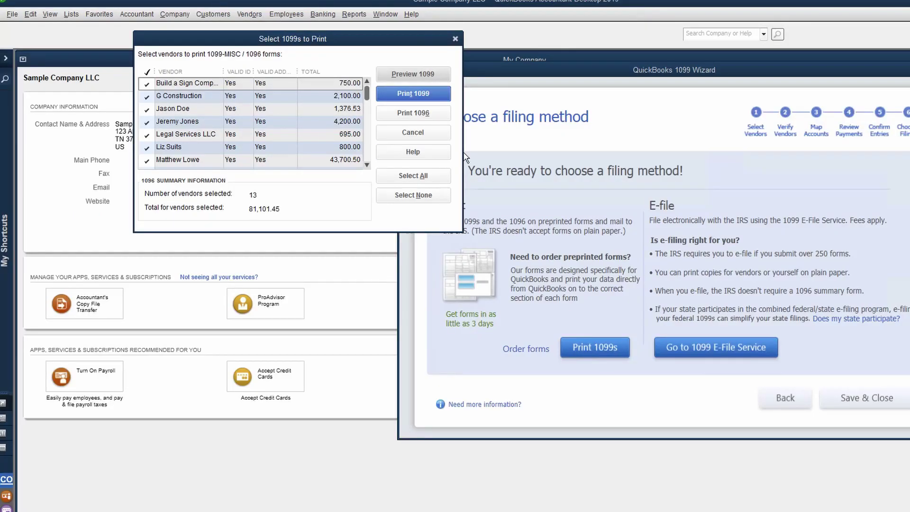
Step: Cancel the print list, step back twice in the wizard, then move forward again
left_click(413, 132)
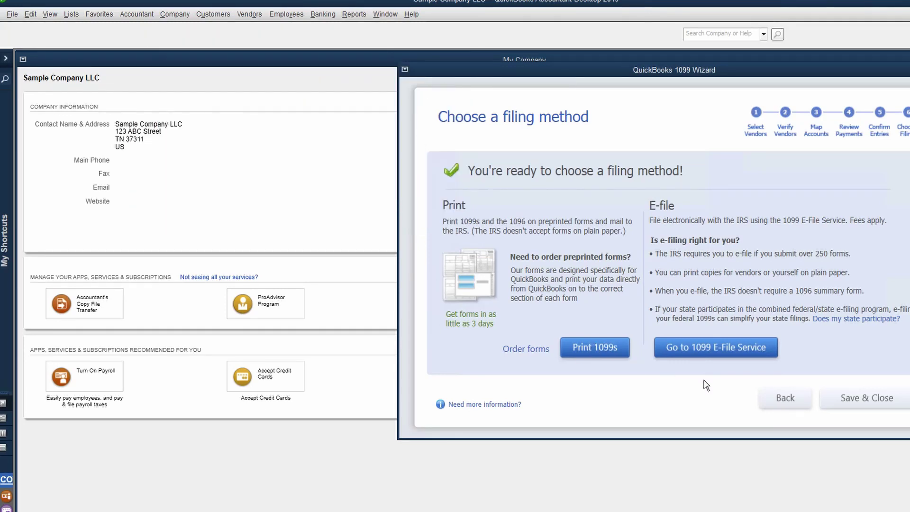
left_click(775, 397)
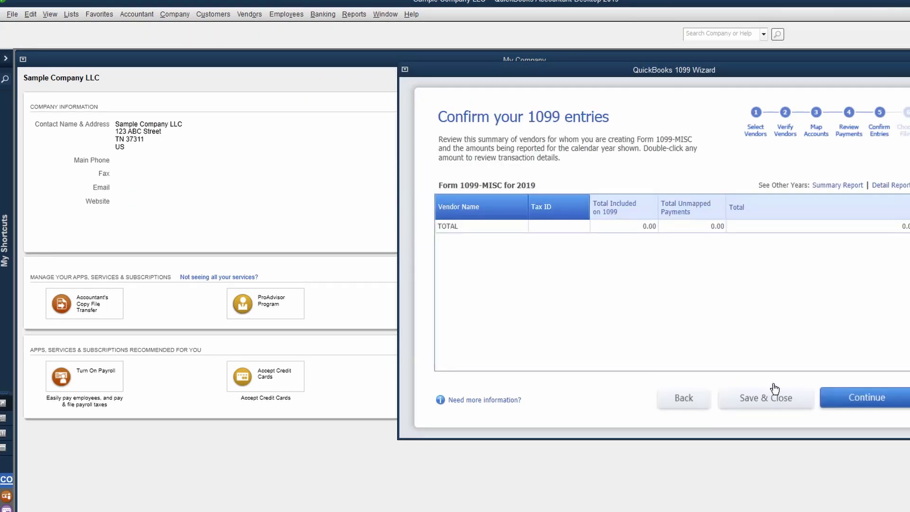
left_click(675, 408)
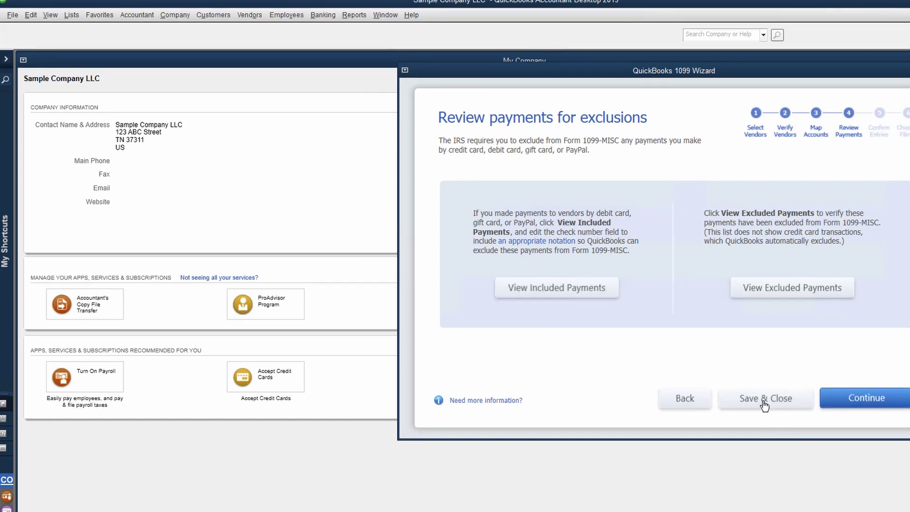
left_click(860, 400)
Step: Advance to the filing-method step, then save and close the 1099 Wizard
left_click(859, 399)
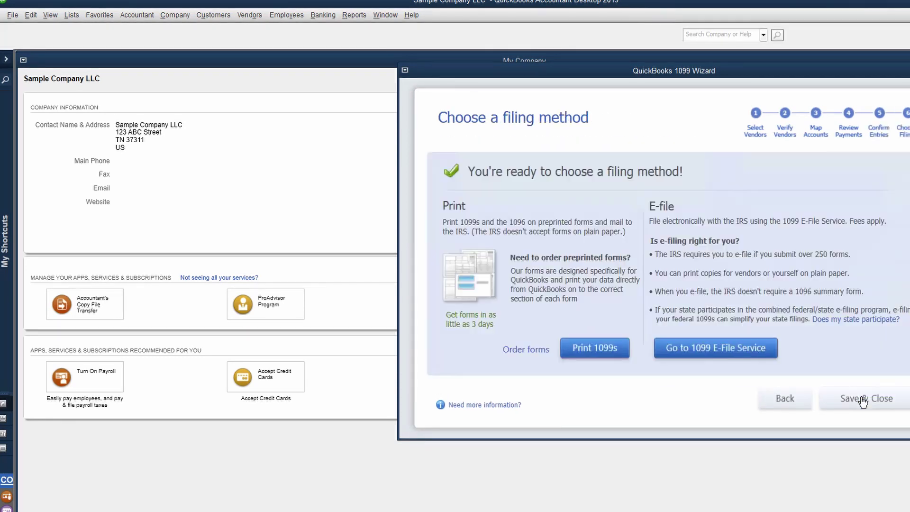
left_click(843, 400)
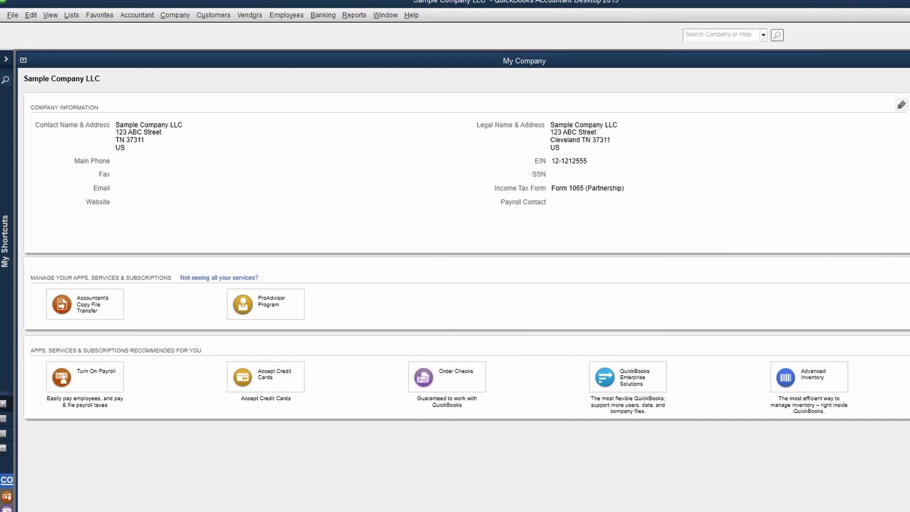